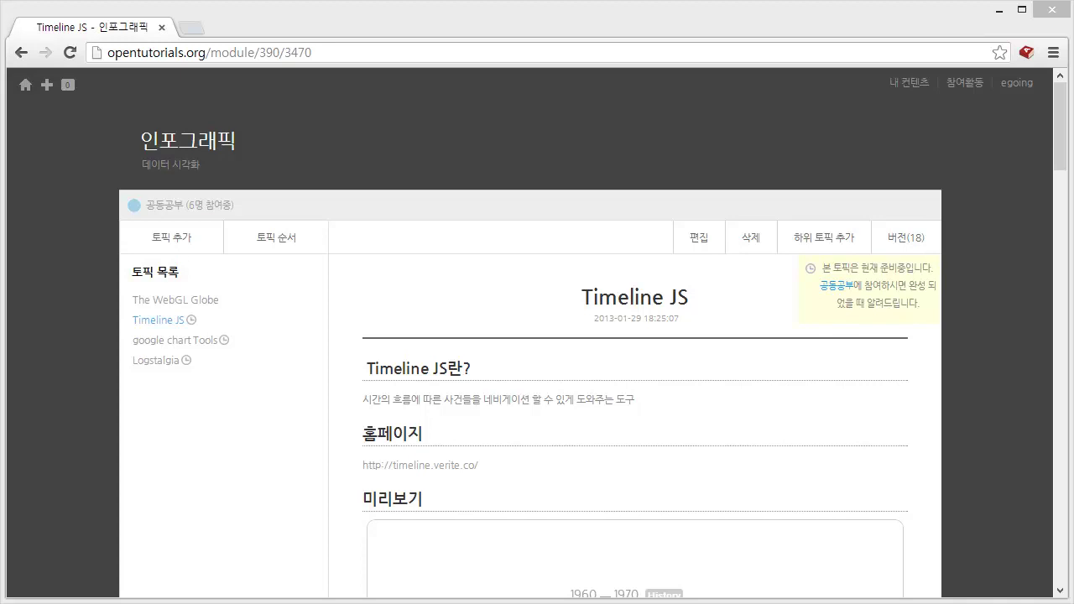
middle_click(419, 465)
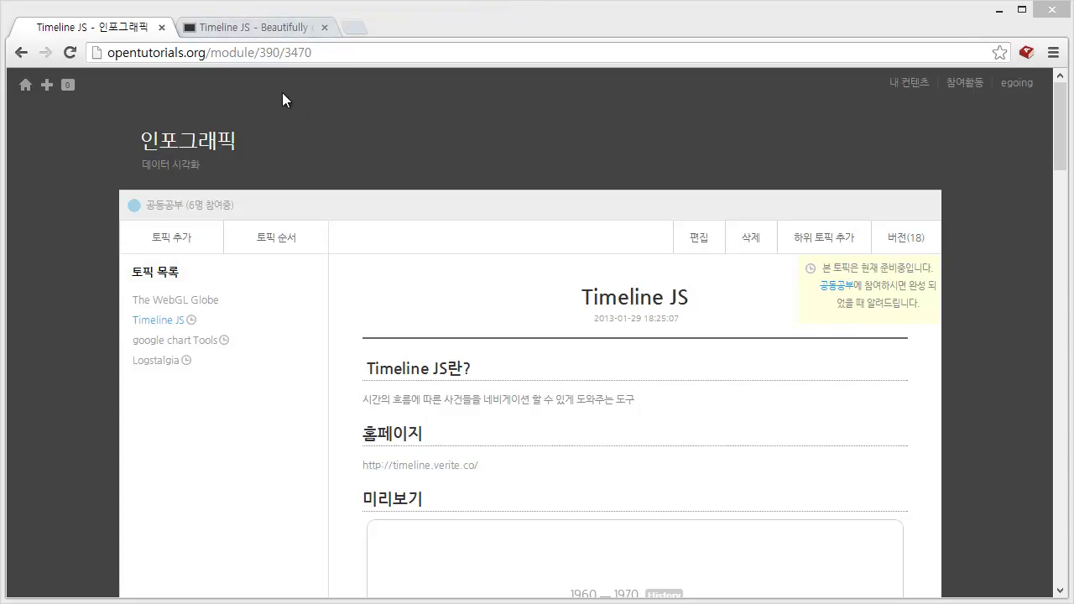
On the Timeline JS site's About section, open the VeriteCo/TimelineJS GitHub project page
click(257, 23)
mouse_move(1059, 122)
mouse_down()
mouse_move(1059, 267)
mouse_move(1065, 153)
mouse_up()
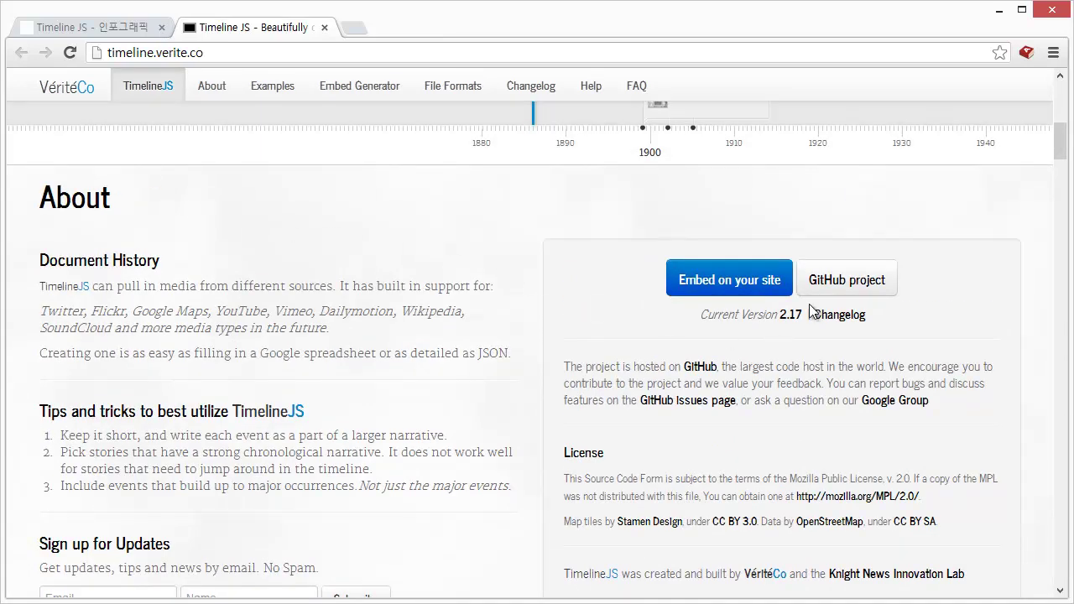
click(856, 290)
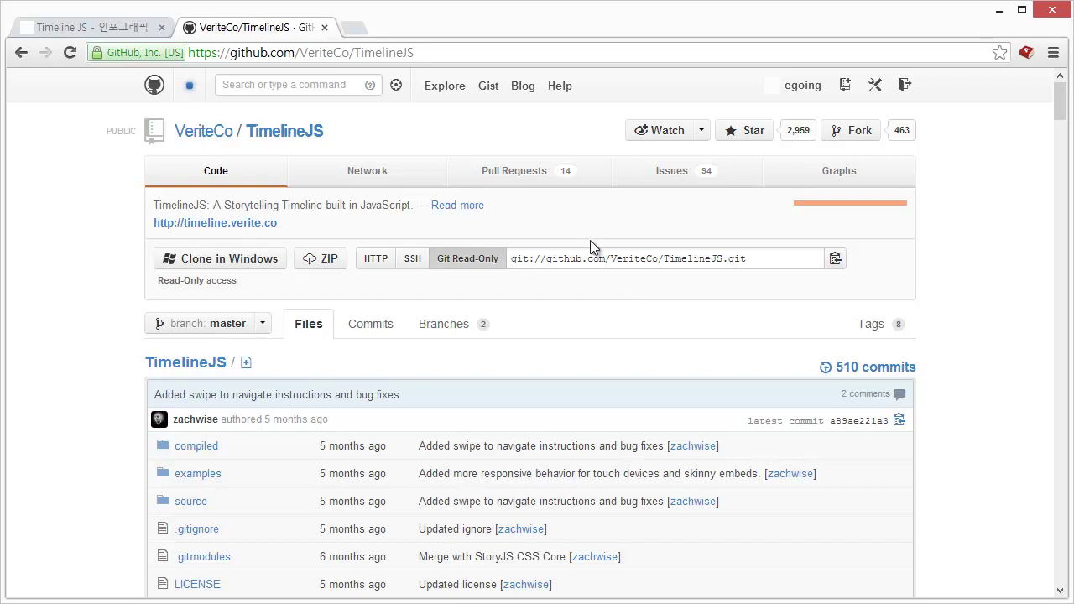
Download the TimelineJS repository as a ZIP, then return to the opentutorials Timeline JS tab
scroll(562, 348, down, 4)
scroll(562, 347, up, 4)
click(303, 265)
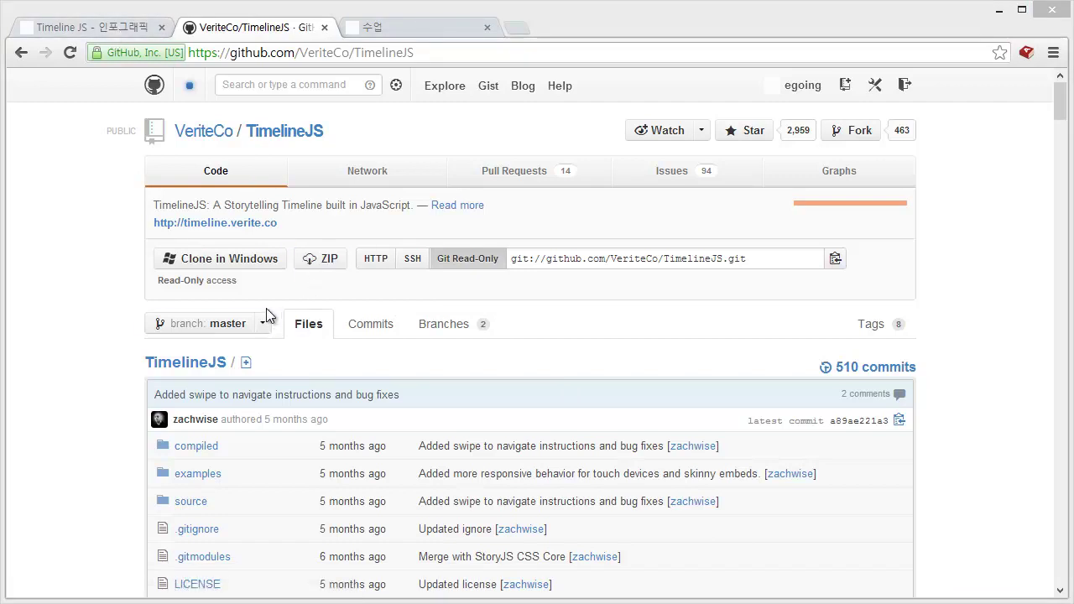
click(119, 30)
scroll(306, 255, down, 4)
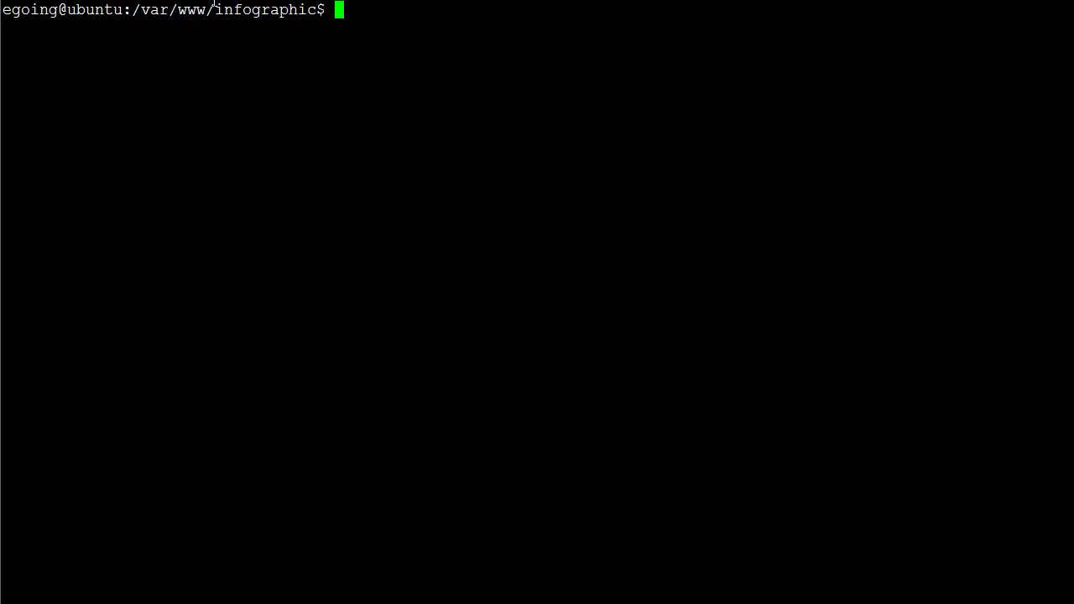
Copy the GitHub ZIP download's link address and return to the server terminal
drag(214, 9, 133, 10)
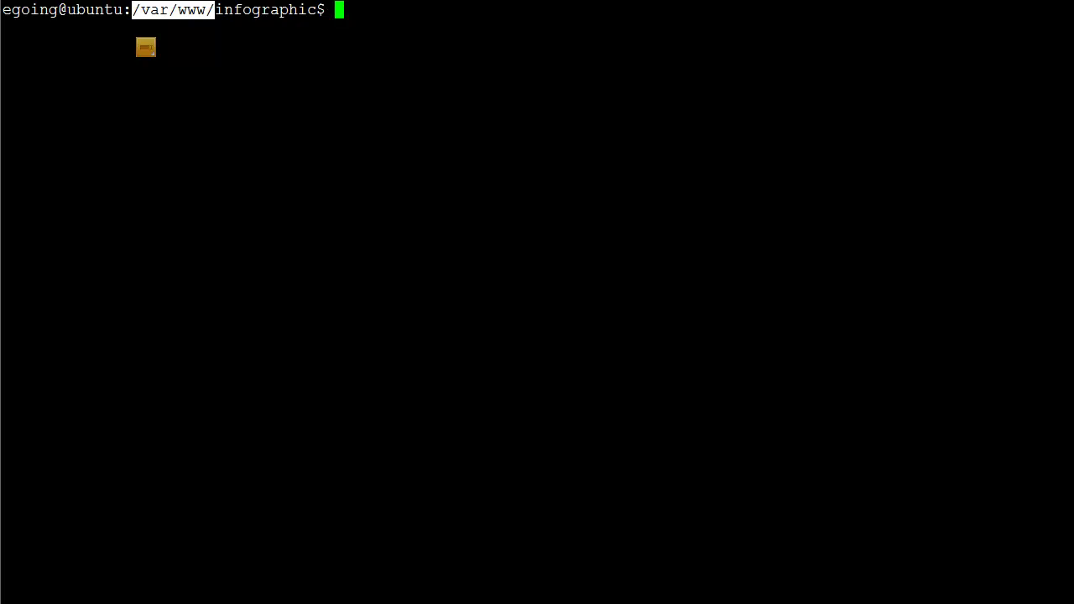
key(alt+Tab)
key(ctrl+Tab)
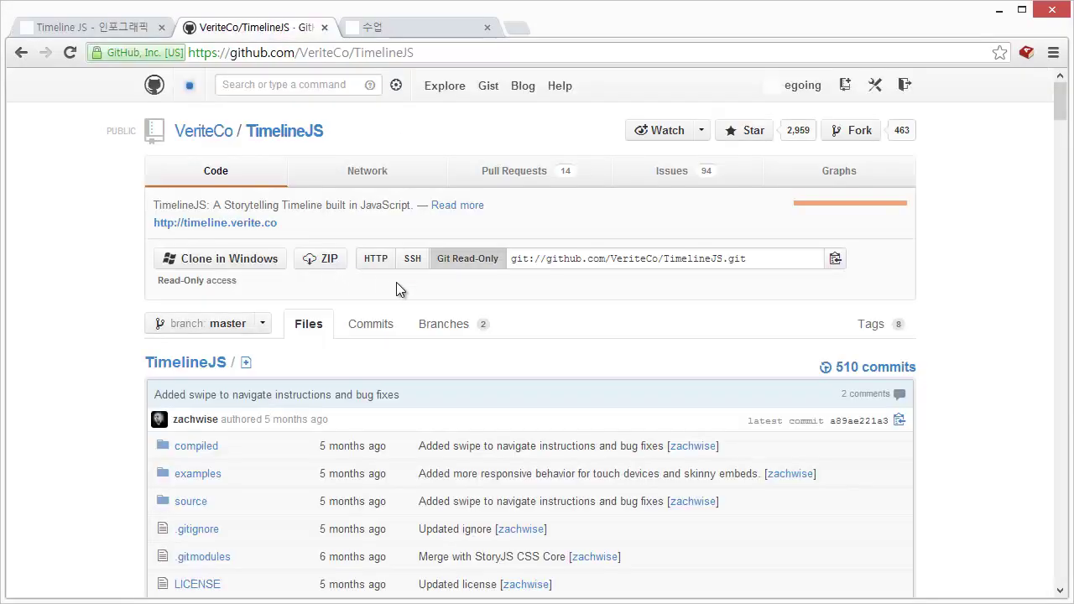
right_click(333, 269)
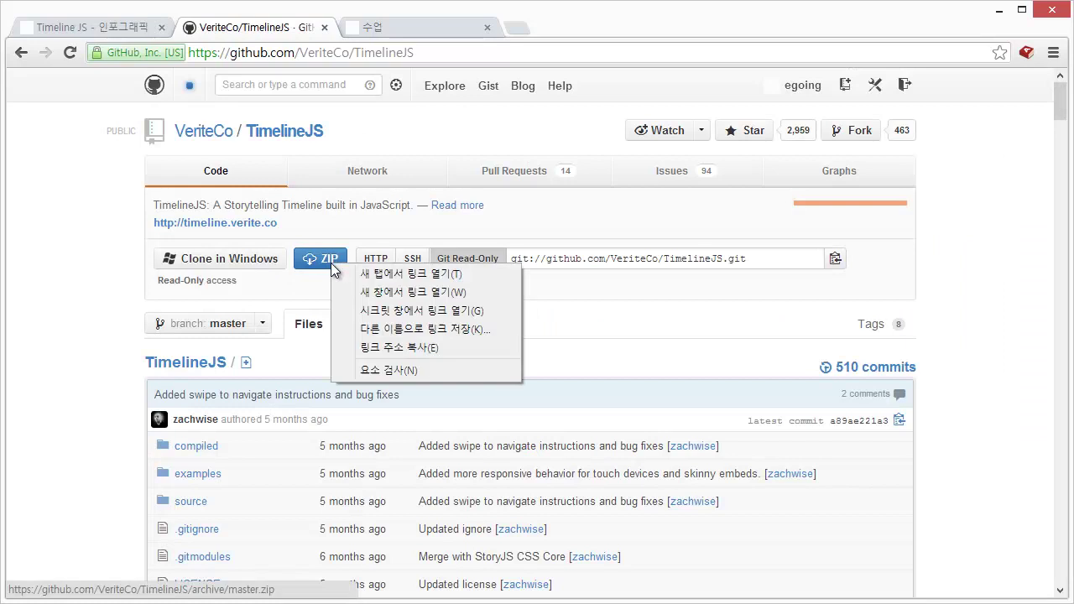
click(412, 347)
click(468, 334)
key(alt+Left)
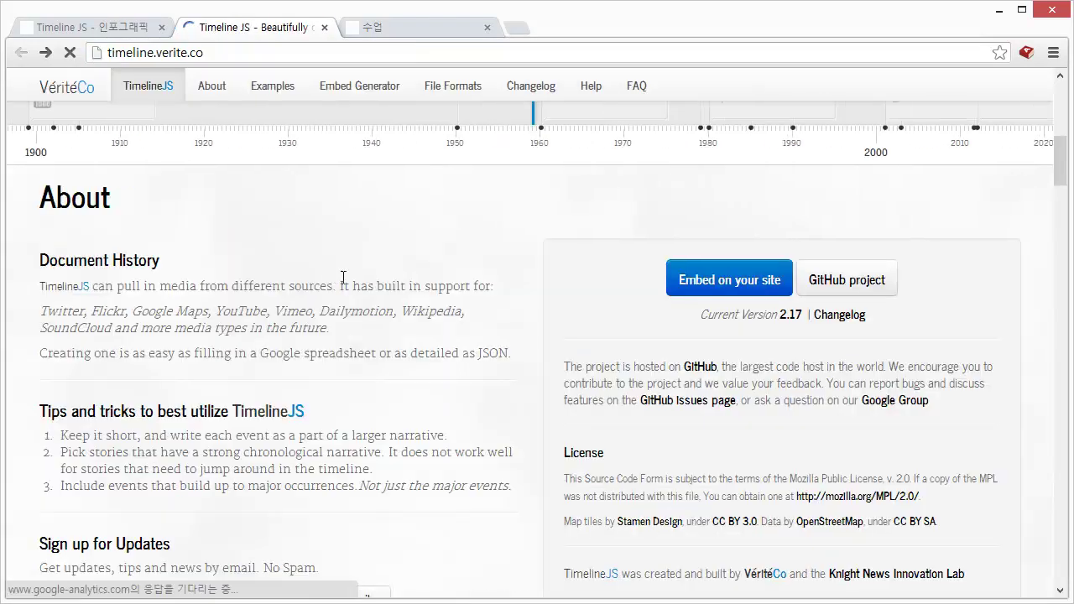
key(alt+Tab)
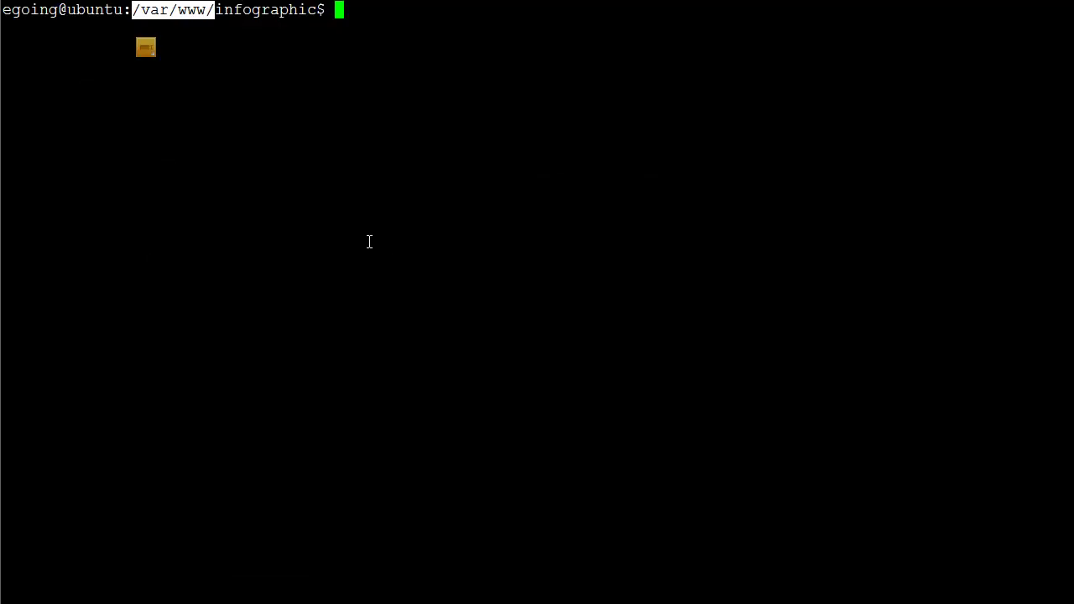
Download master.zip with wget and the pasted ZIP URL, then list the folder with ls -al
text(wget)
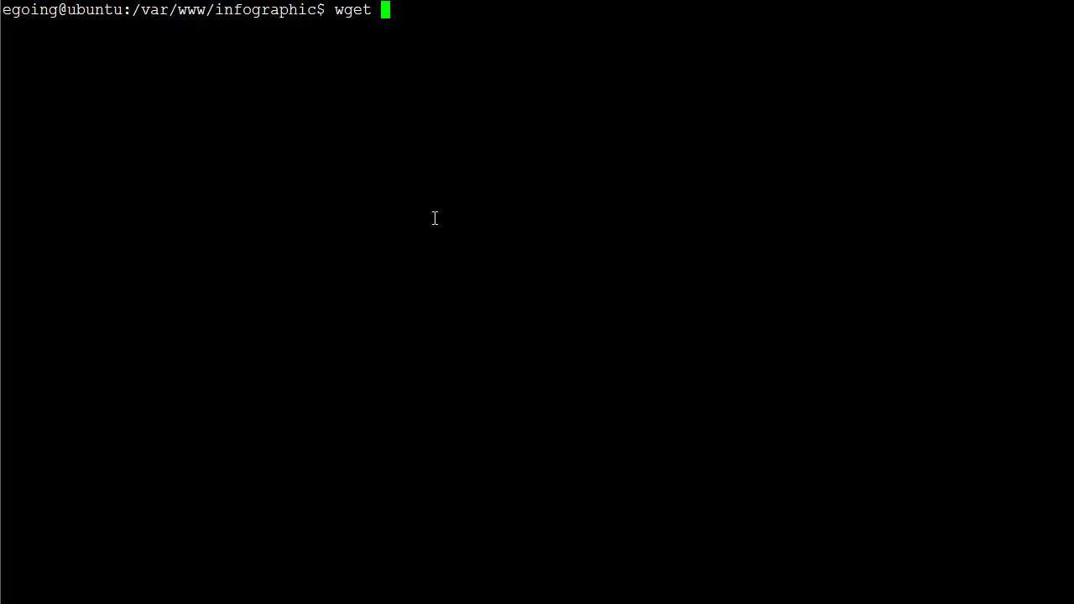
right_click(479, 188)
click(584, 264)
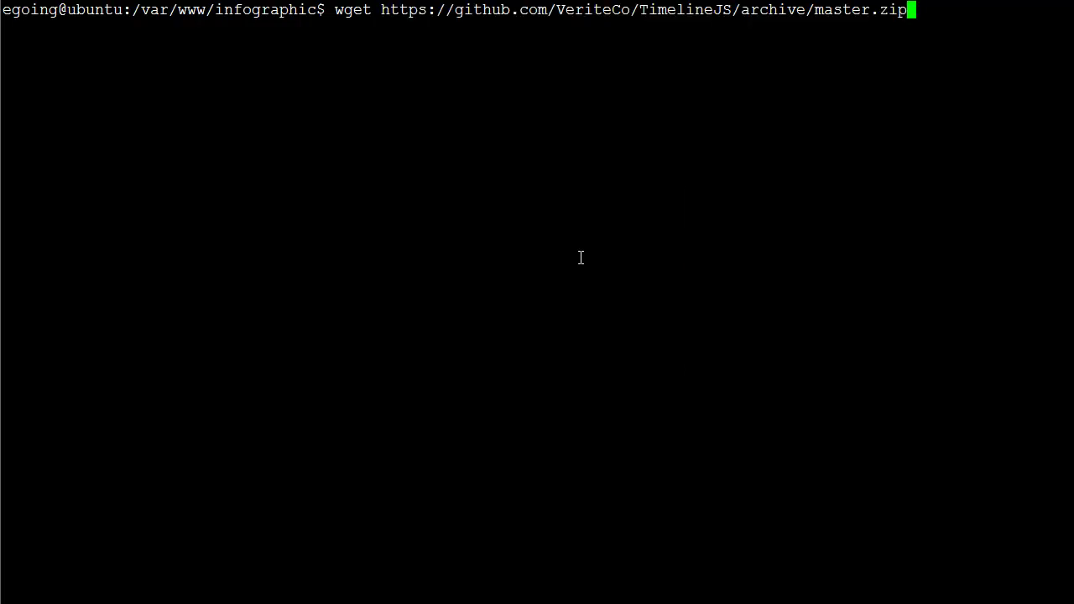
key(Return)
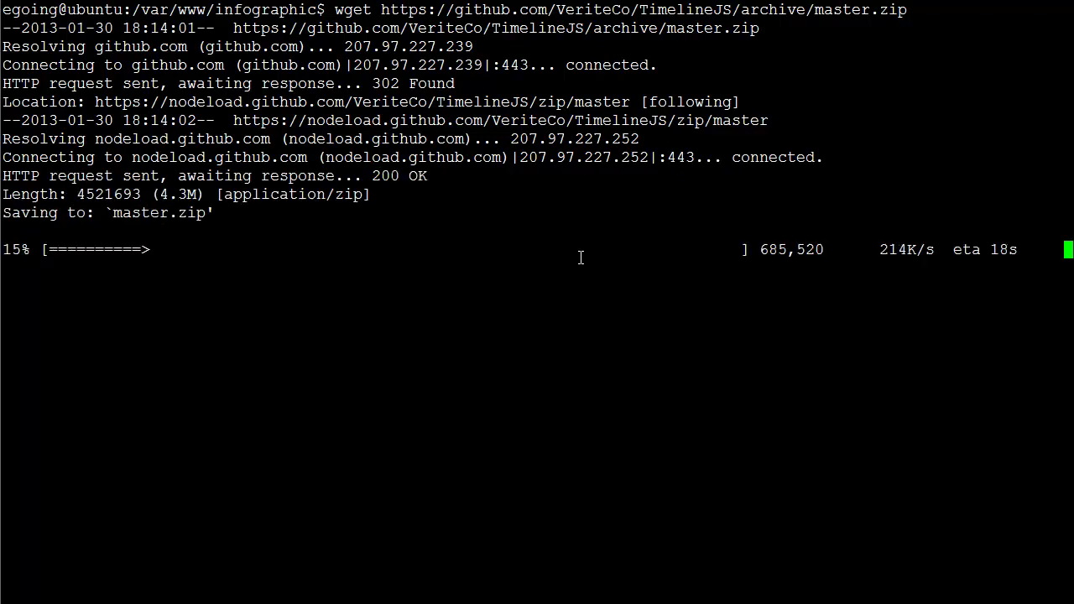
text(ls -al)
key(Return)
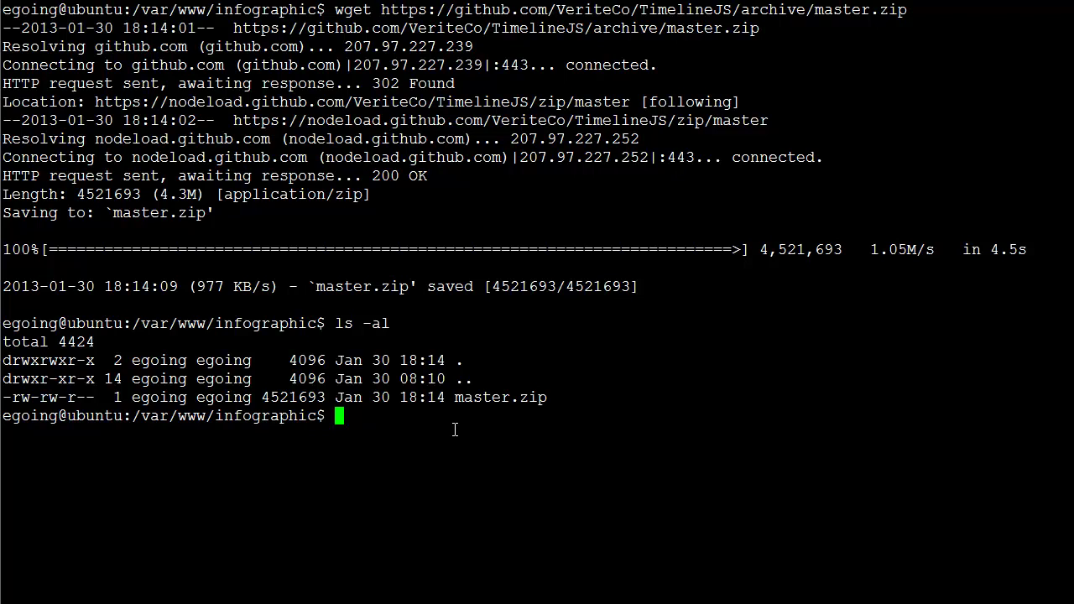
Enter 'unzip master.zip' at the prompt, discarding an abandoned 'sudo apt-get install unzip' attempt
text(unzip)
key(BackSpace)
key(BackSpace)
key(BackSpace)
key(BackSpace)
text(sudo apt-get install un)
key(BackSpace)
key(BackSpace)
text(mas)
key(BackSpace)
key(BackSpace)
key(BackSpace)
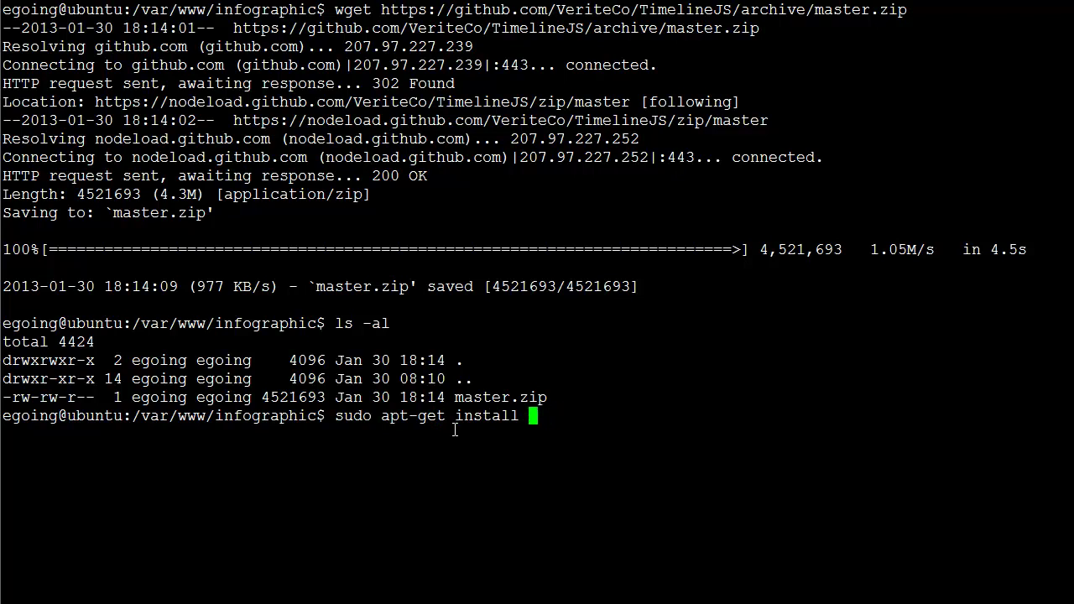
text(unzip)
key(BackSpace)
key(BackSpace)
key(BackSpace)
key(BackSpace)
key(BackSpace)
key(BackSpace)
key(BackSpace)
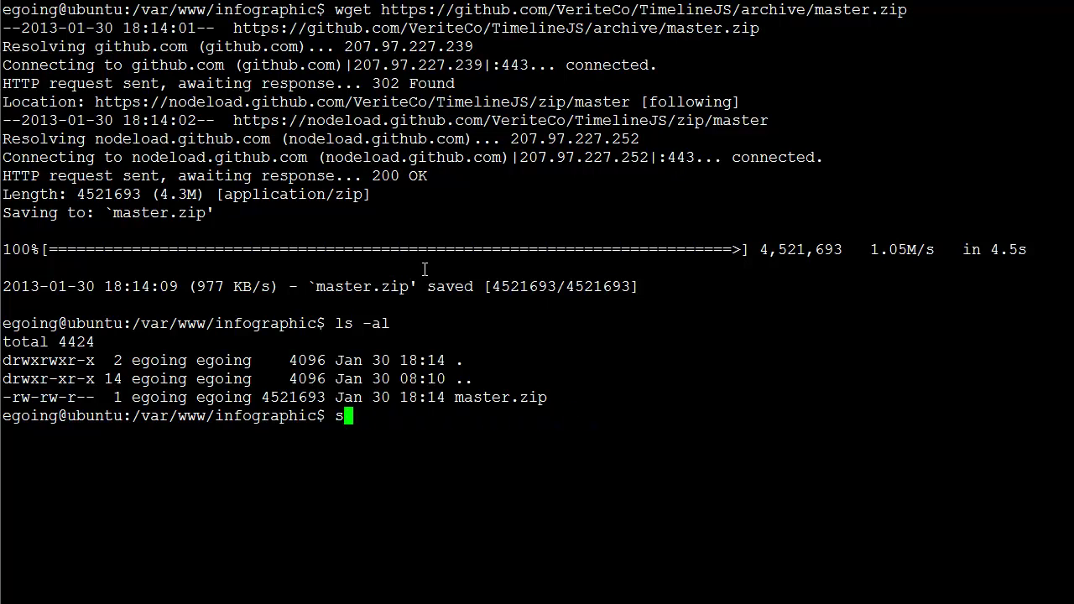
key(BackSpace)
text(unzip)
key(BackSpace)
key(BackSpace)
key(BackSpace)
key(BackSpace)
key(BackSpace)
key(BackSpace)
text(unzip master.zip)
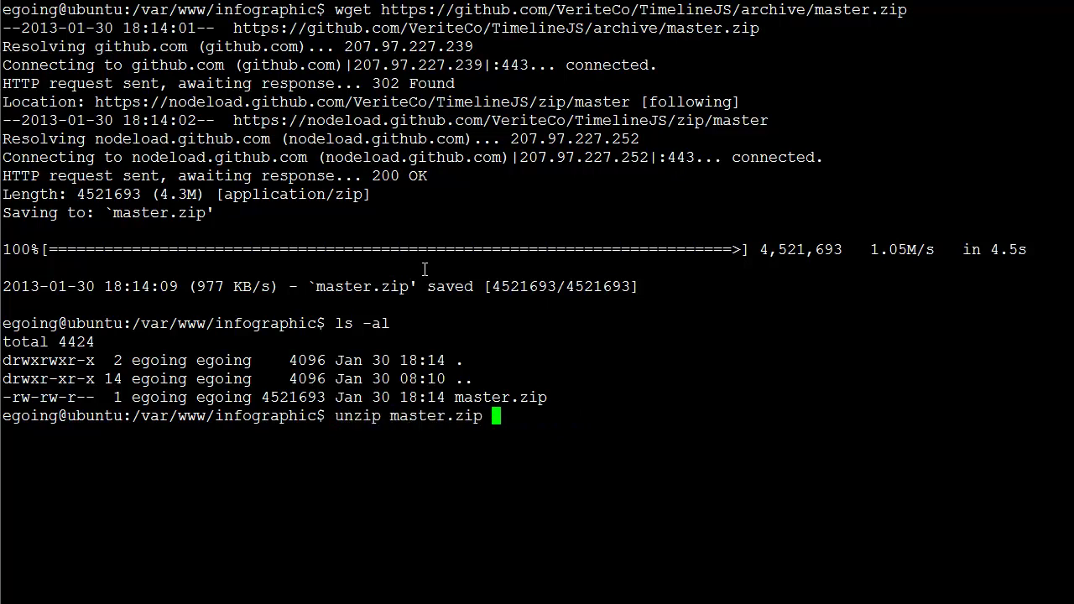
Extract master.zip and list the folder contents with ls -al
key(Return)
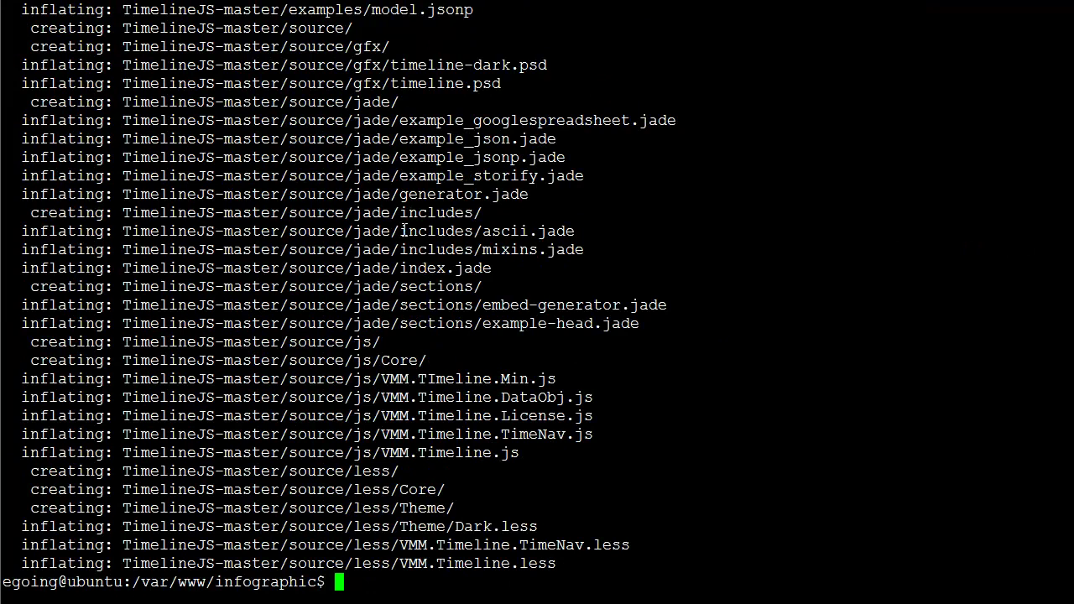
text(ls -al)
key(Return)
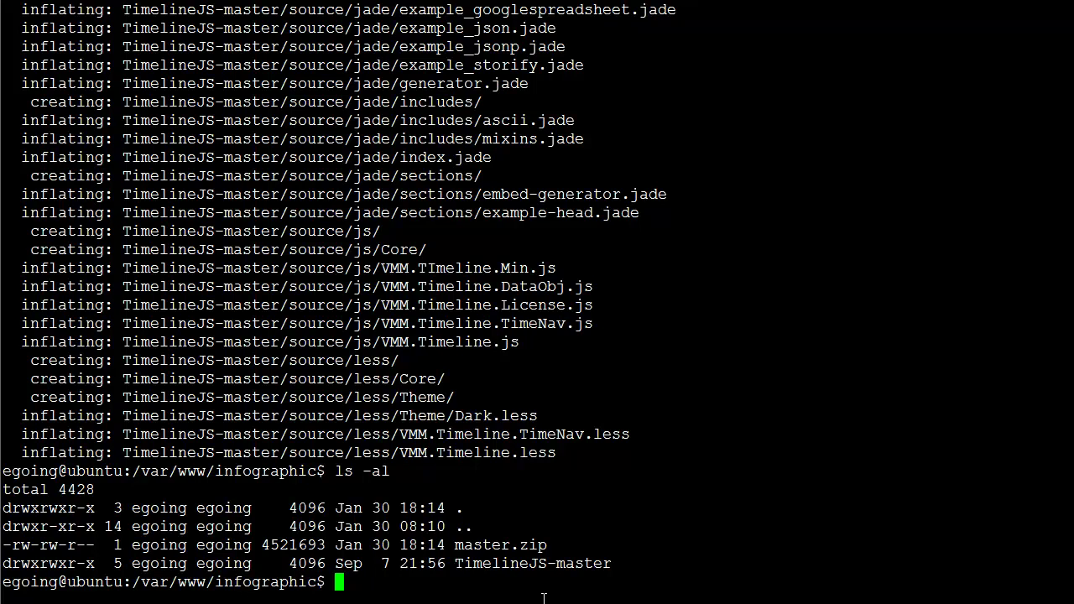
Rename TimelineJS-master to timeline with mv and confirm it in a new listing
text(m)
key(BackSpace)
text(mv )
text(T)
key(Tab)
key(BackSpace)
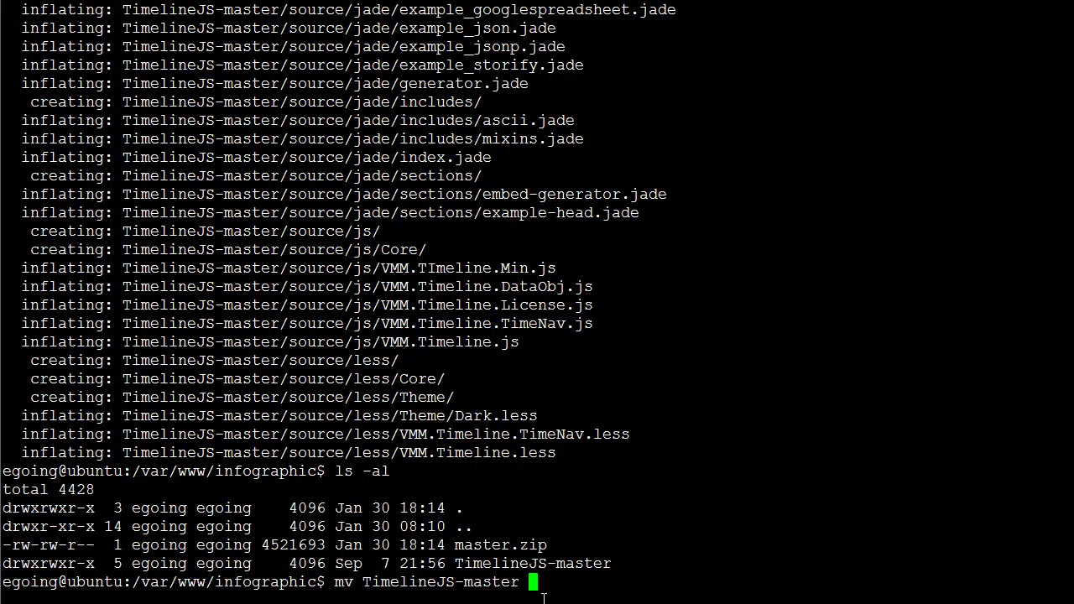
text(T)
key(BackSpace)
text(timeline)
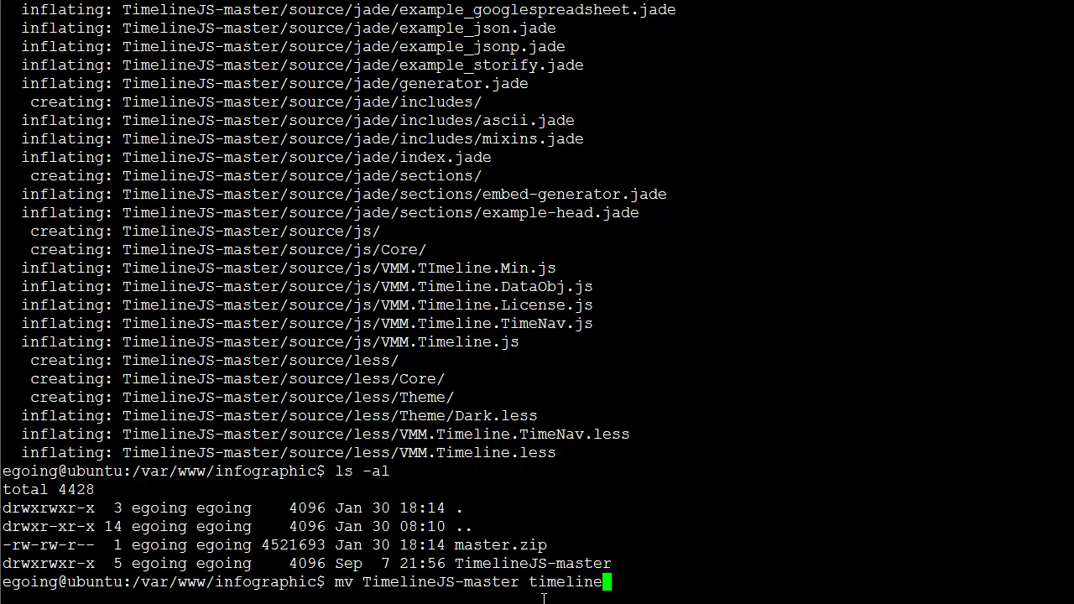
key(Return)
text(ls -al)
key(Return)
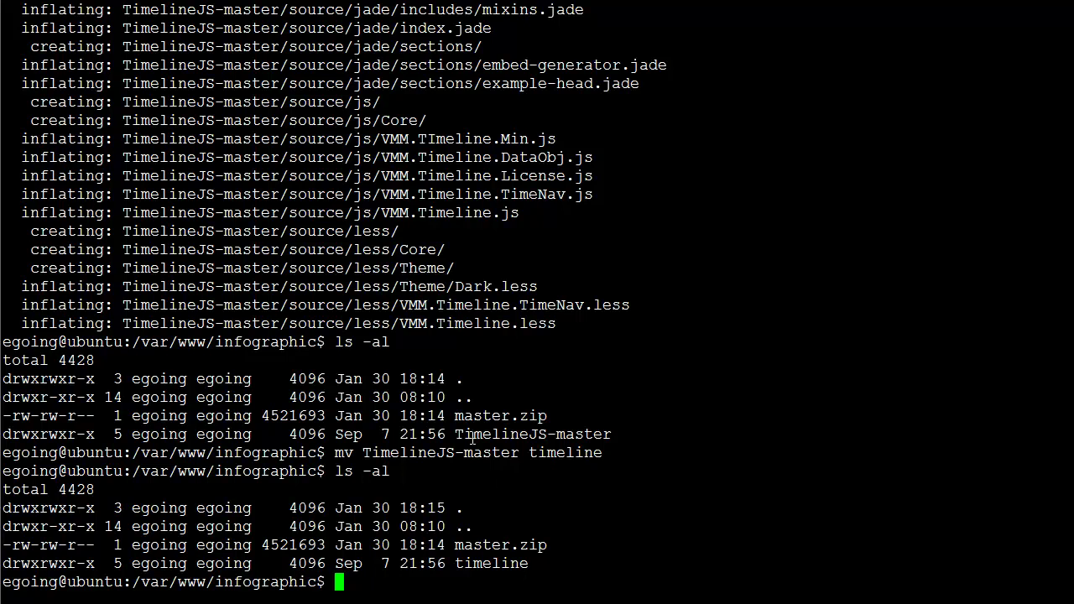
drag(461, 434, 632, 434)
click(473, 570)
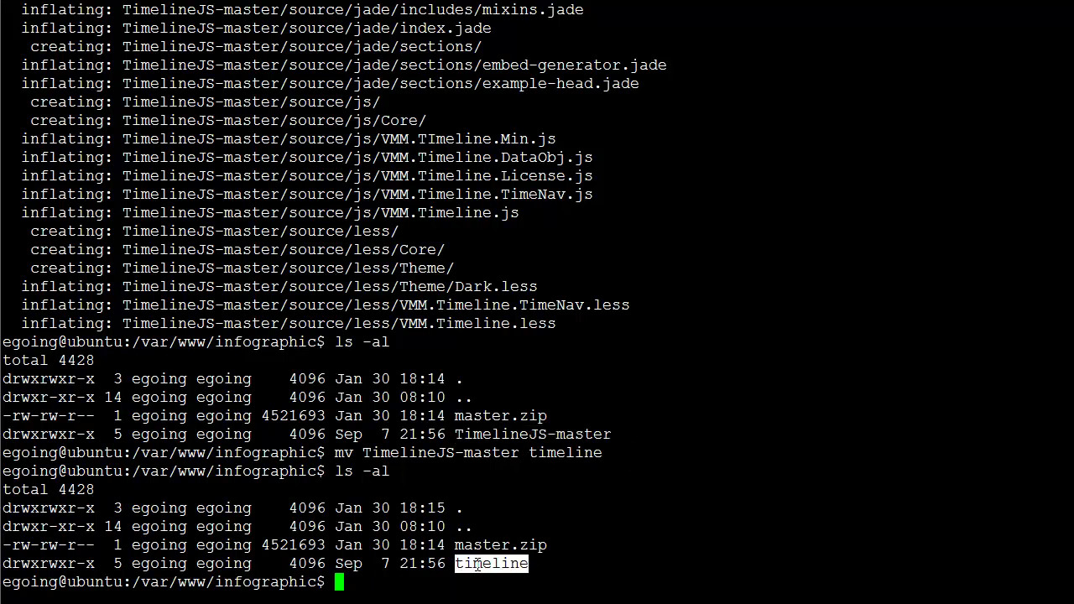
Enter the timeline folder and list its contents with ls -al
text(cd timeline/)
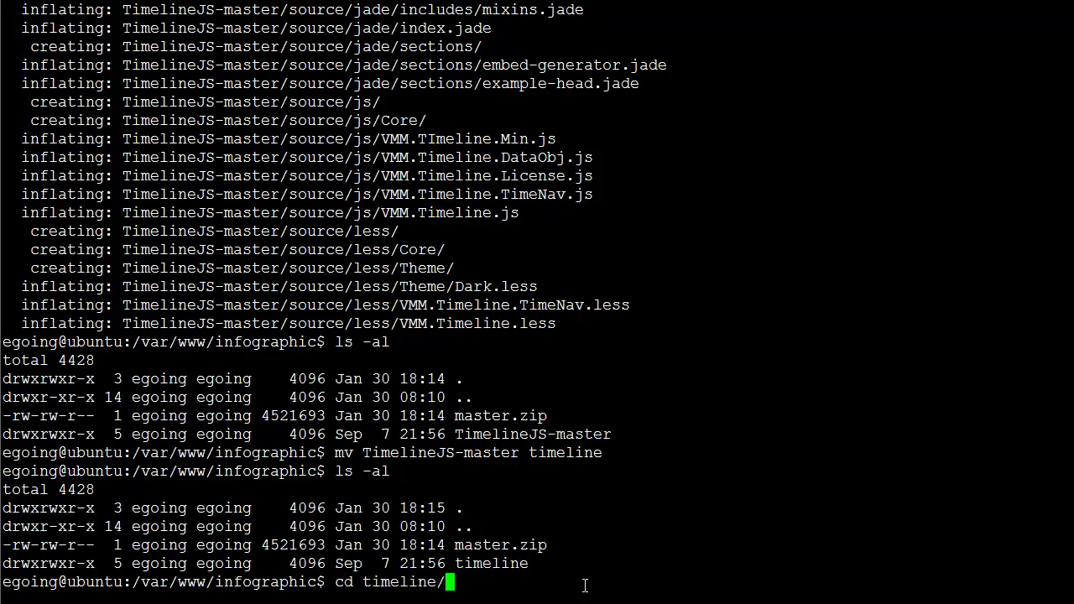
key(Return)
text(ls -al)
key(Return)
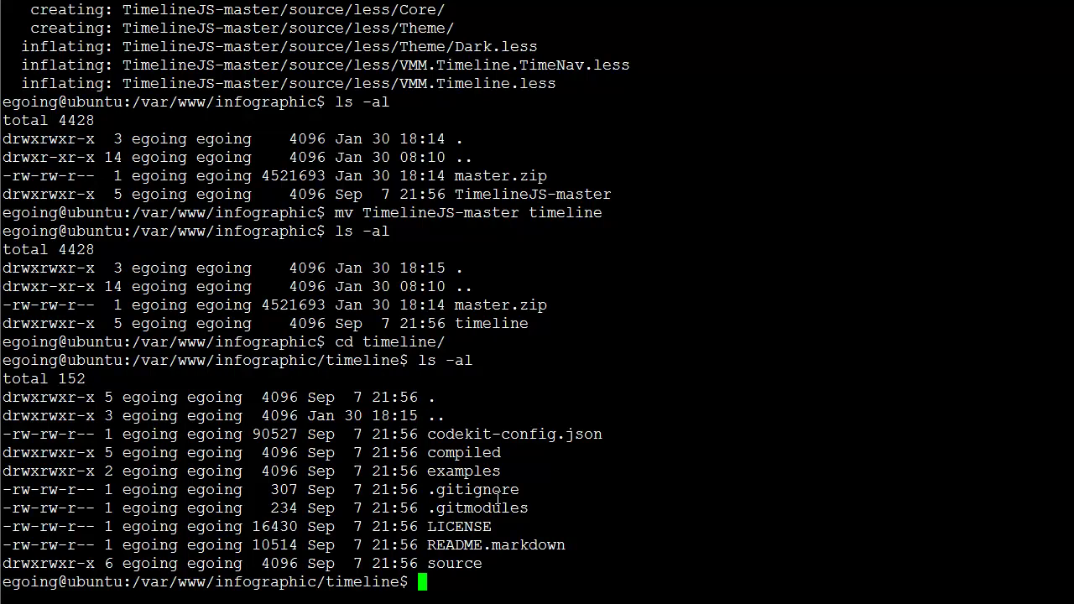
Move into the examples folder and list its sample files, including example_storify.html
text(cd ex)
key(Tab)
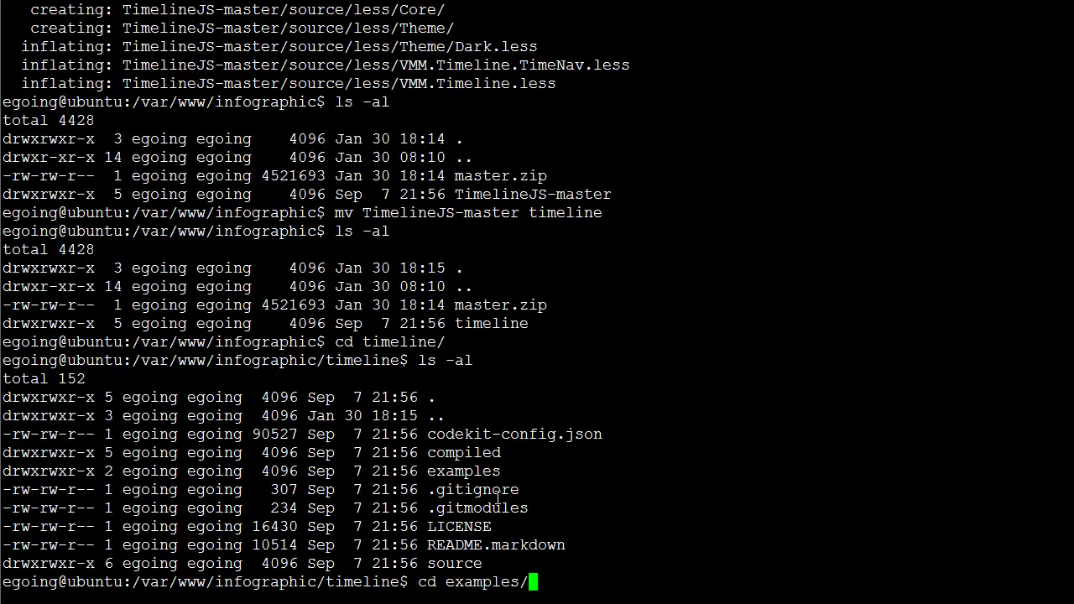
key(Return)
text(ls -al)
key(Return)
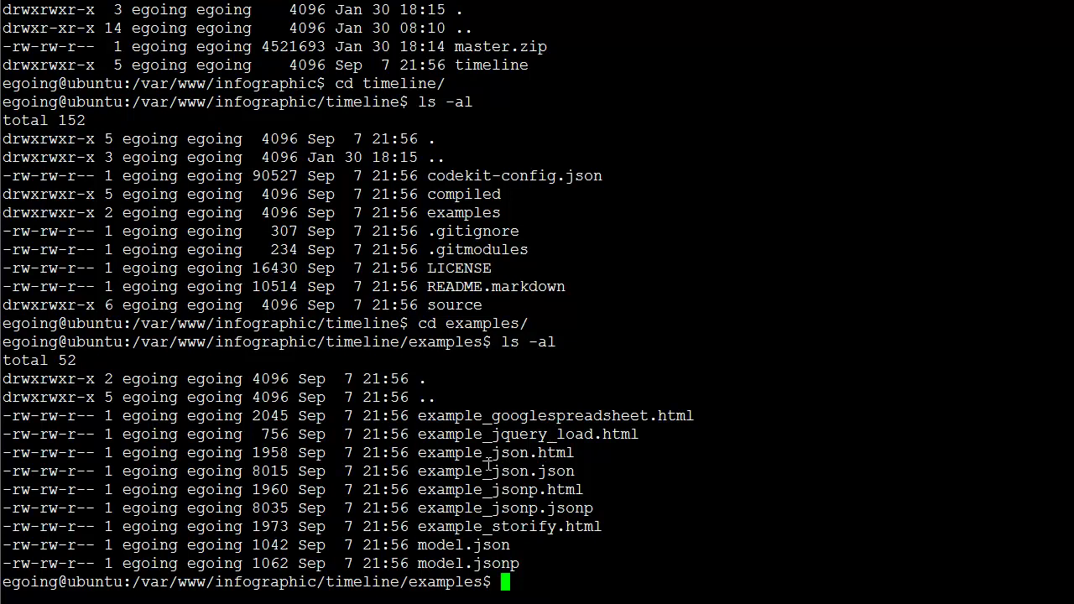
text(vi)
key(BackSpace)
key(BackSpace)
key(BackSpace)
key(alt+Tab)
drag(215, 581, 226, 583)
drag(206, 583, 487, 583)
key(ctrl+c)
Put the copied server path into Chrome's address bar to form the timeline/examples/ address
right_click(456, 583)
click(503, 260)
key(alt+Tab)
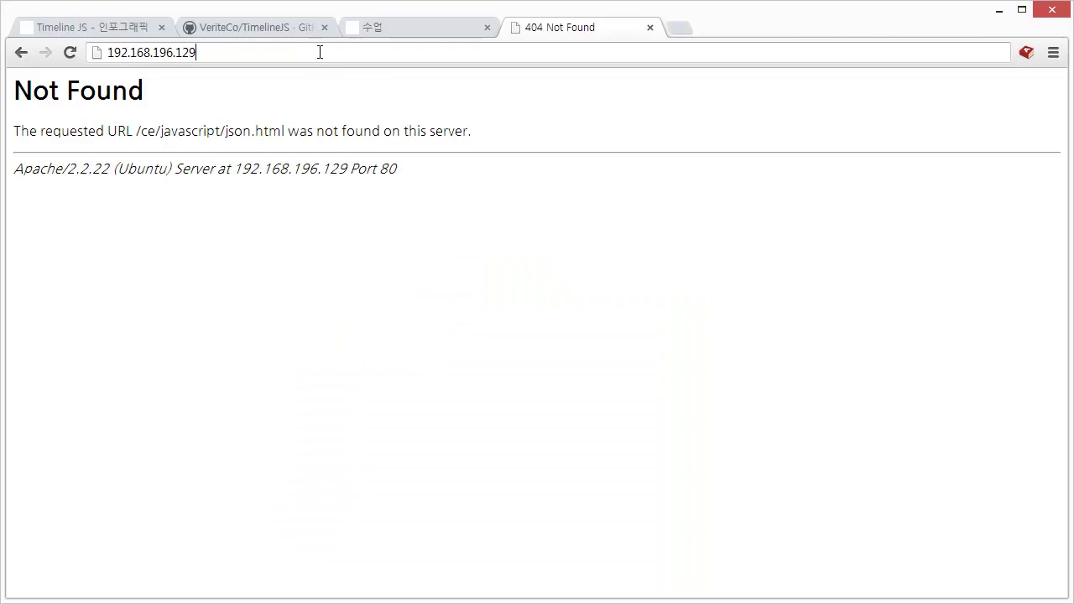
key(ctrl+a)
key(ctrl+v)
key(ctrl+z)
key(End)
key(ctrl+v)
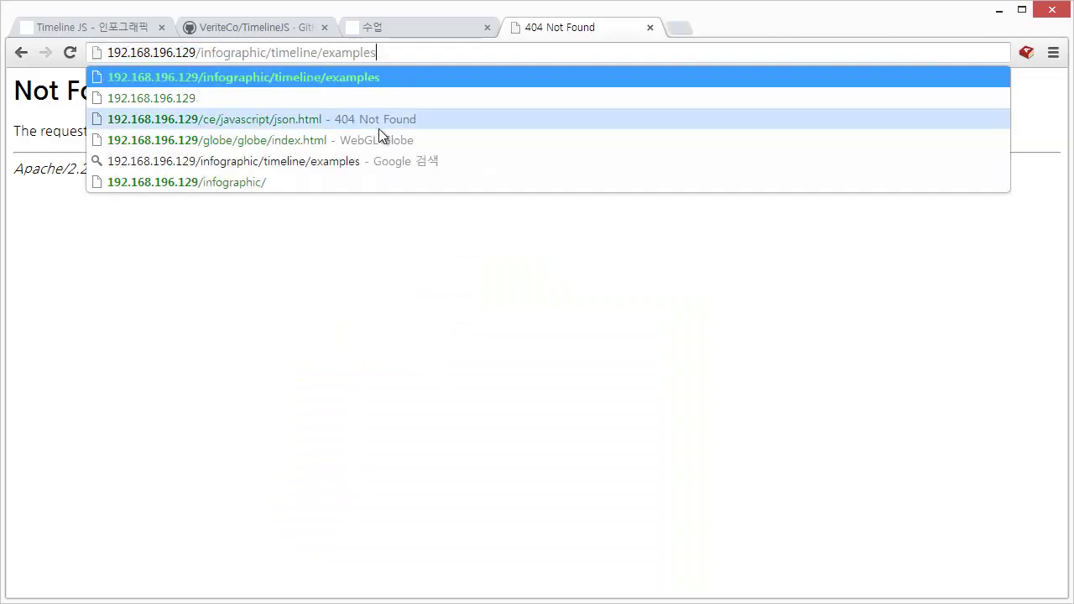
click(476, 349)
click(400, 50)
Copy example_json.html from the terminal listing and append it after examples/ in the address
key(alt+Tab)
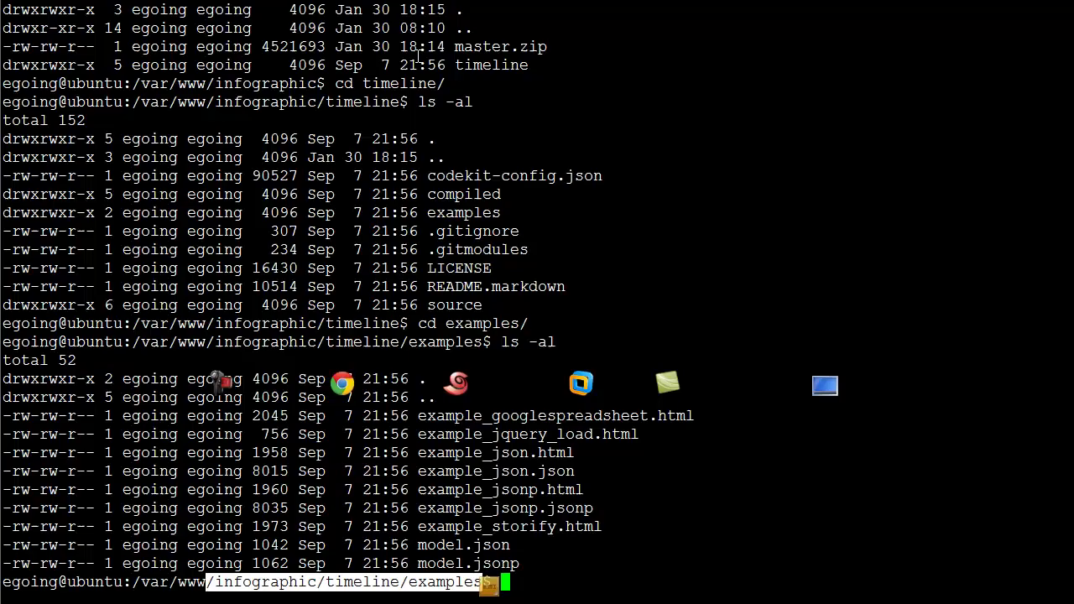
click(427, 463)
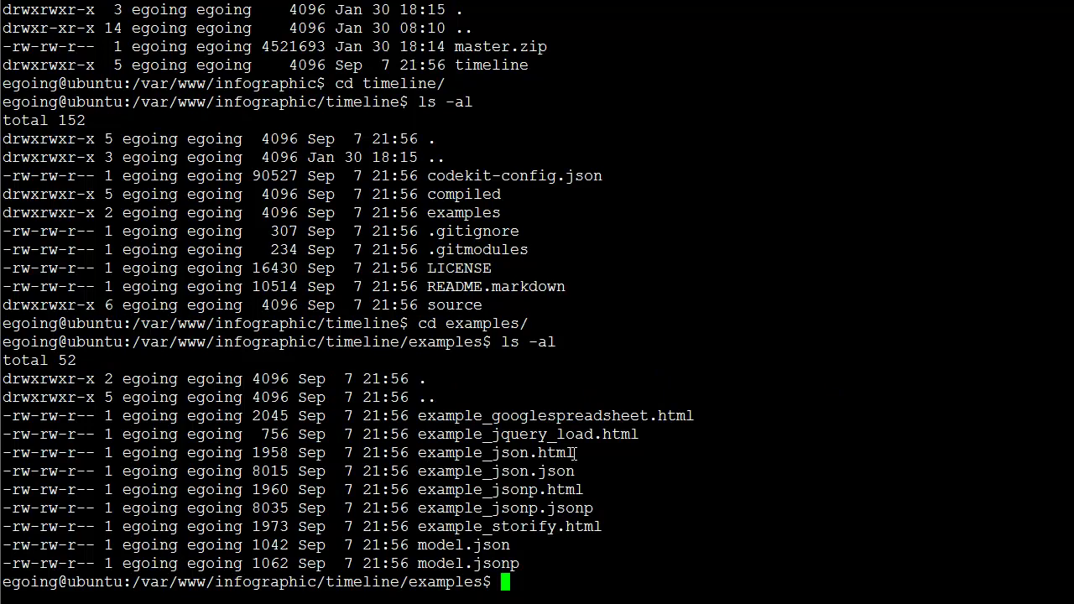
drag(575, 453, 418, 453)
right_click(468, 455)
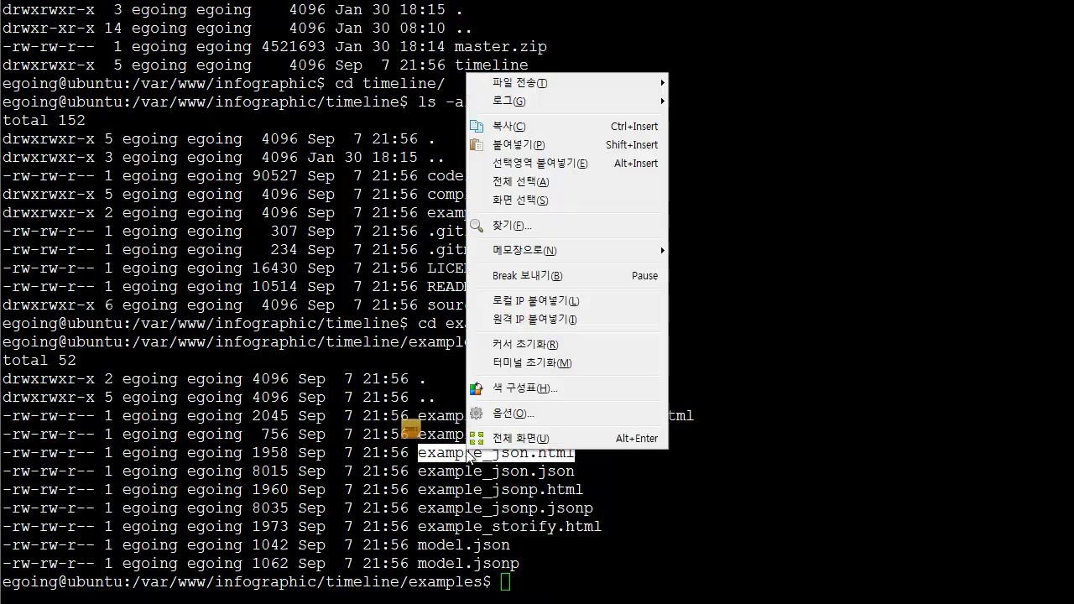
click(576, 136)
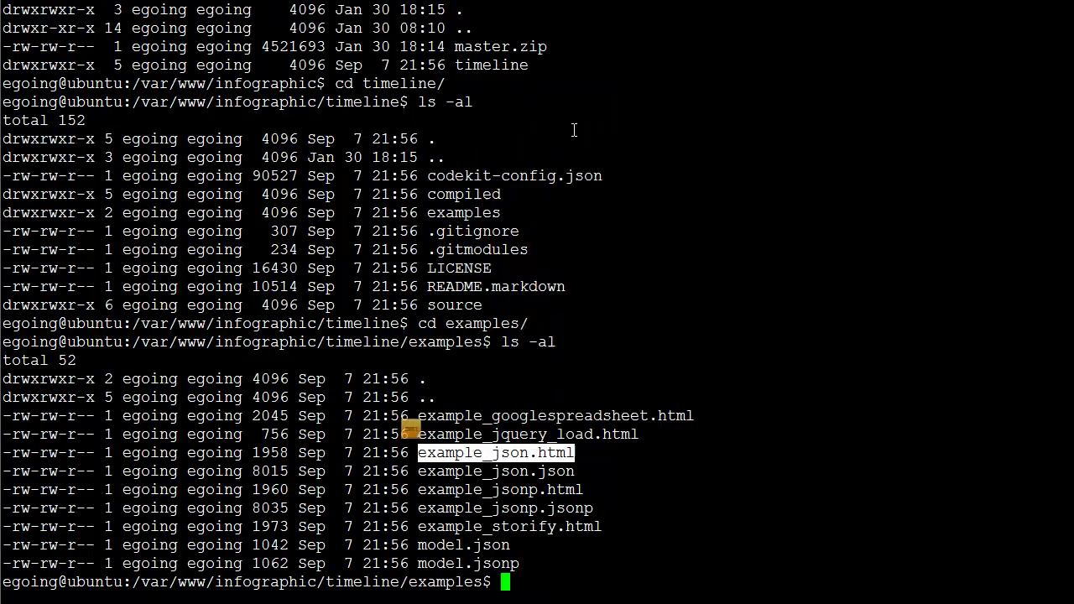
key(alt+Tab)
click(441, 57)
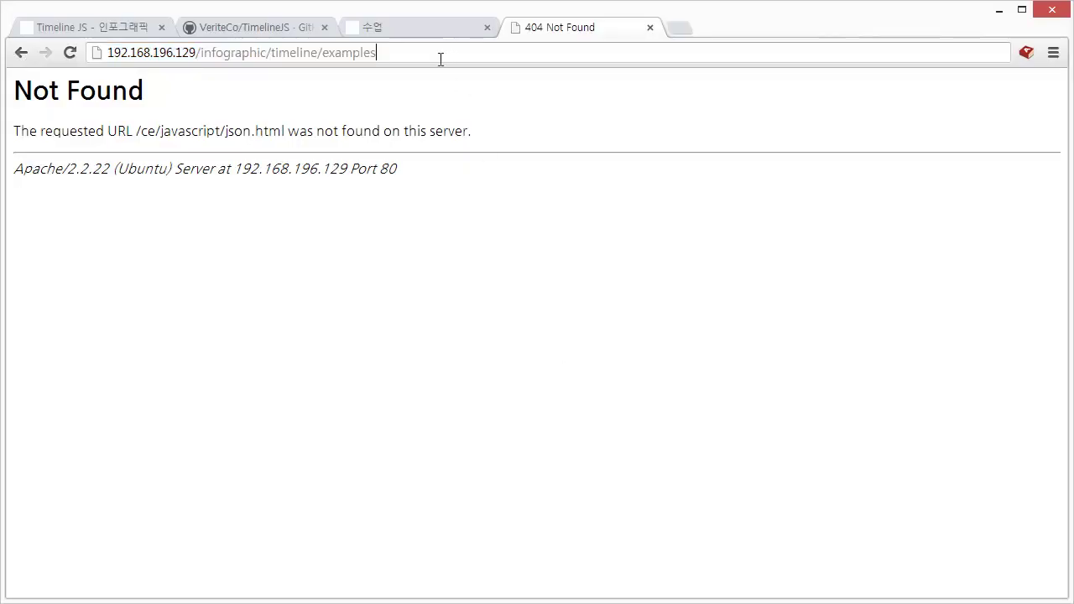
key(ctrl+v)
key(ctrl+z)
text(/)
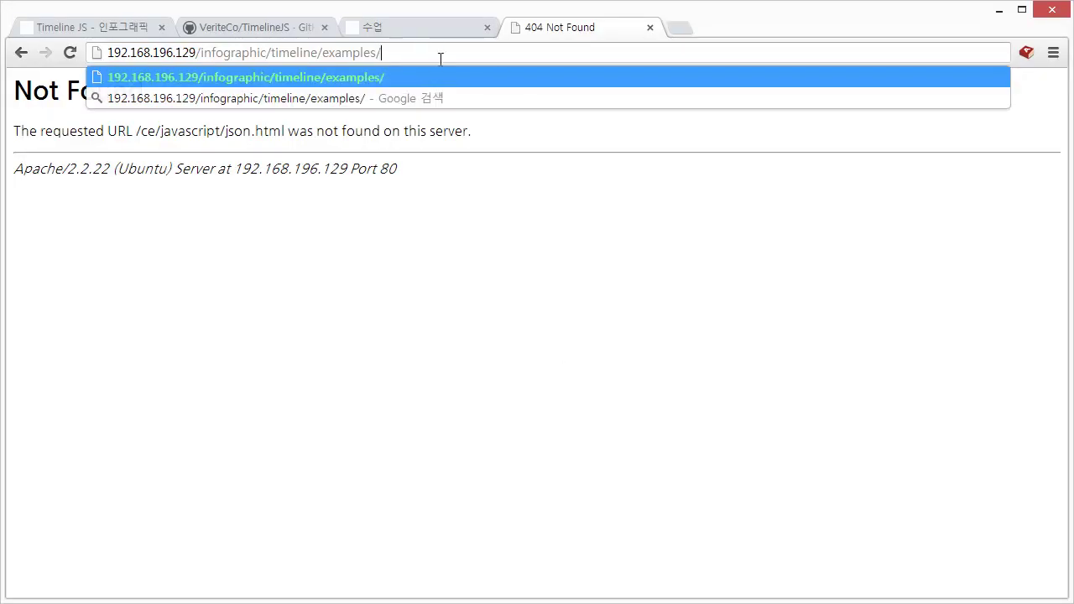
key(ctrl+v)
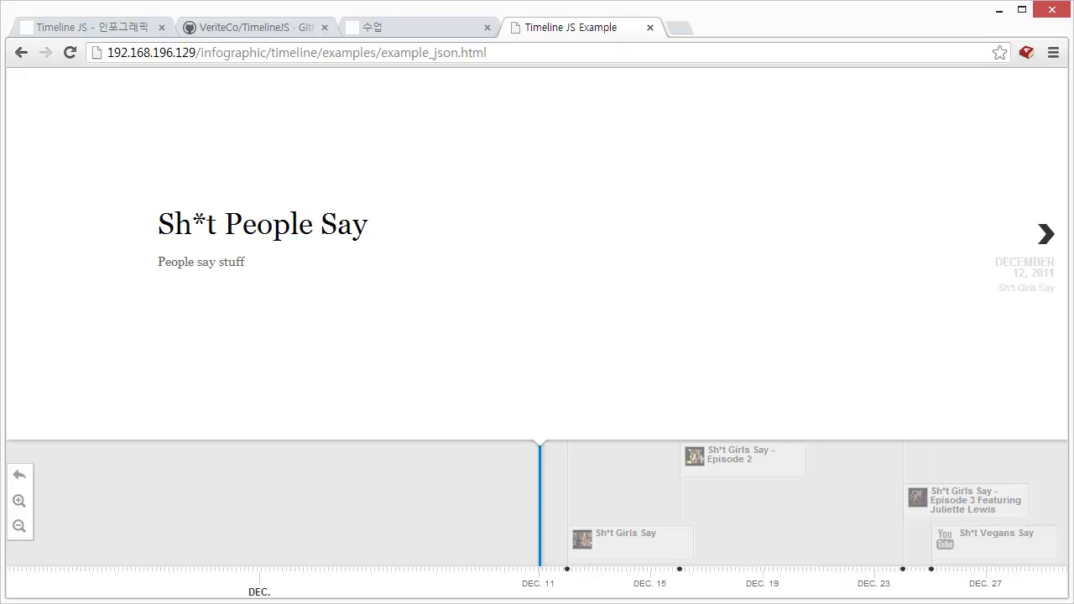
Open example_json.html in vi, using Tab completion for the file name
key(alt+Tab)
text(vi ex)
key(Tab)
text(json.h)
key(Tab)
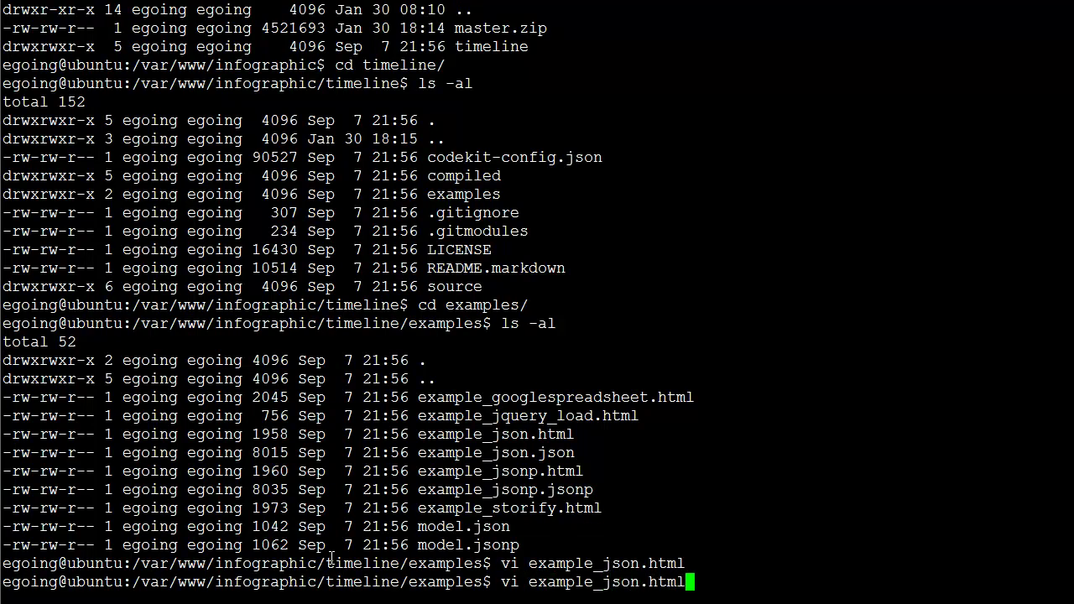
key(Home)
key(End)
key(Return)
Read down past the ASCII-art banner through the 'Timeline JS Example' head section
key(Down)
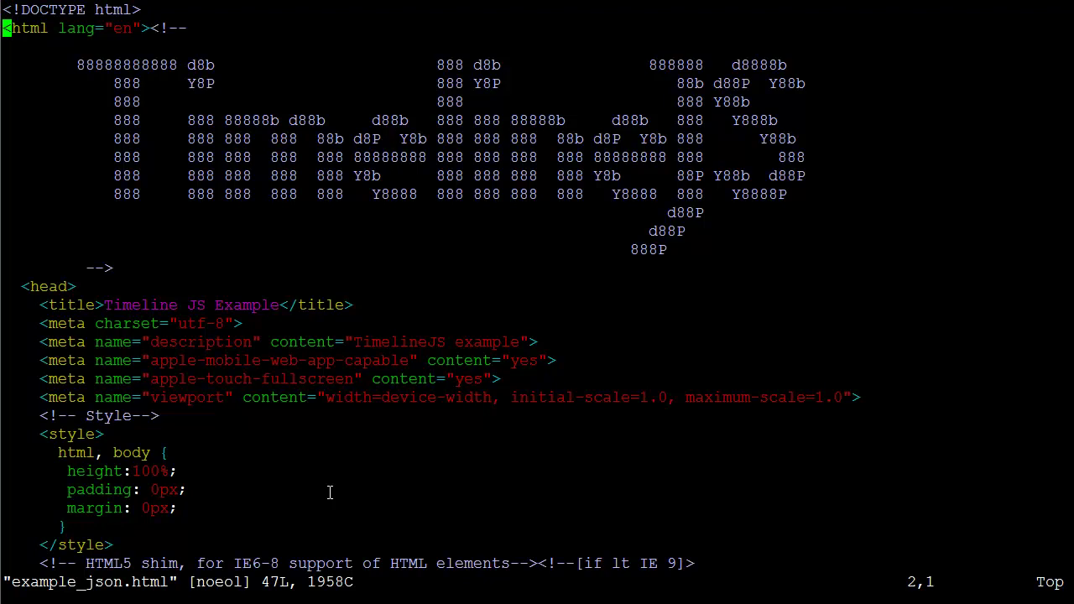
mouse_move(59, 47)
mouse_down()
mouse_move(763, 203)
mouse_move(774, 250)
mouse_up()
drag(117, 269, 5, 46)
click(185, 114)
key(Down)
key(Down)
key(Down)
key(Down)
key(Down)
key(Down)
key(Down)
key(Down)
key(Down)
key(Down)
key(Down)
key(Down)
key(Down)
key(Down)
key(Down)
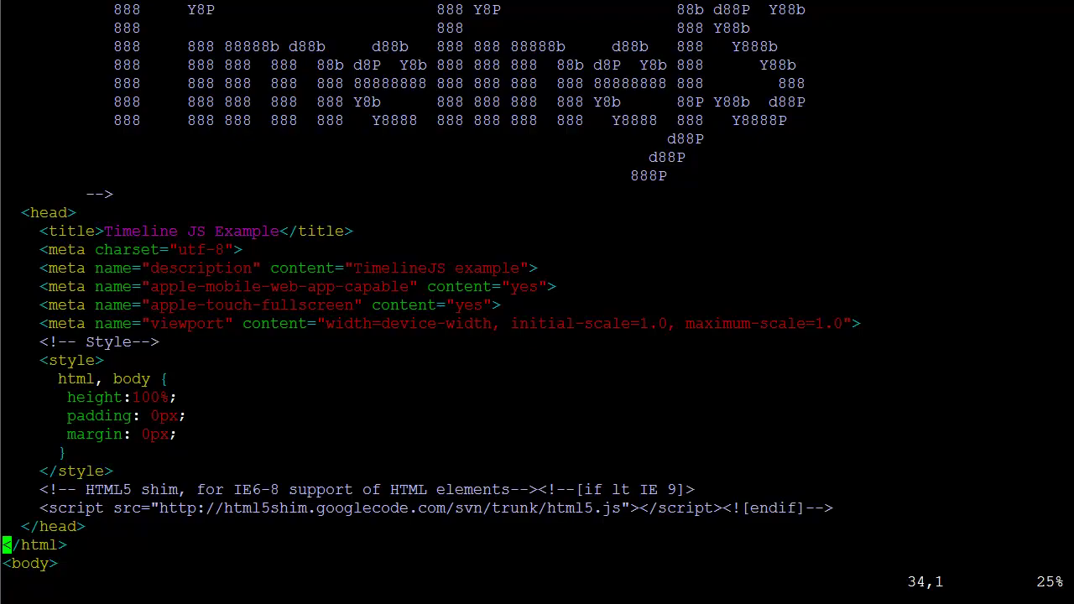
key(alt+Tab)
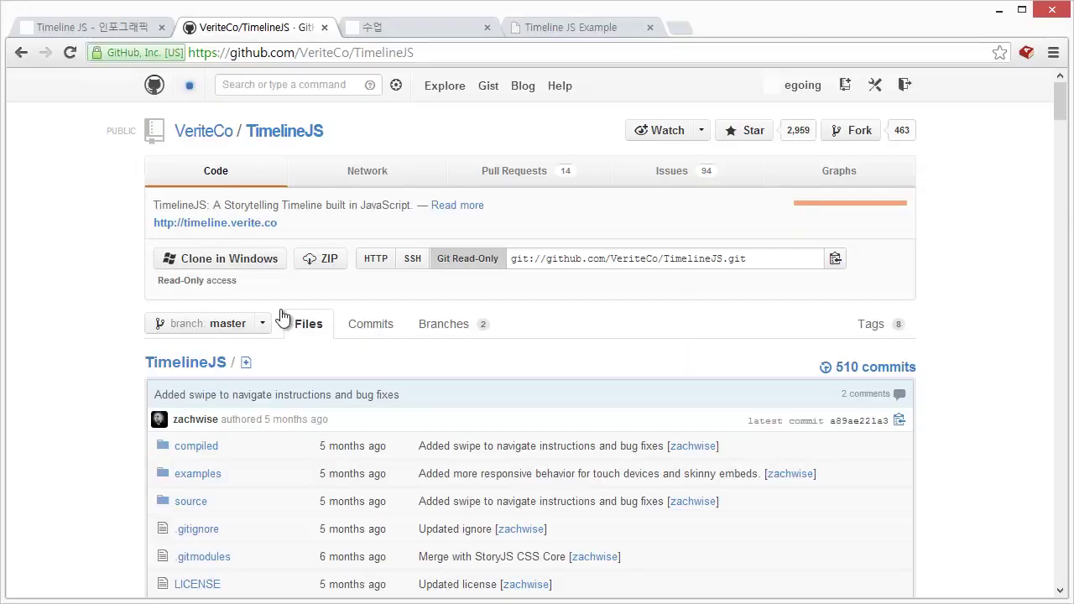
Scroll the README to the timeline_config embed example listing width, height, source and start_zoom_adjust
scroll(386, 163, down, 10)
scroll(339, 214, down, 2)
scroll(306, 307, up, 3)
scroll(305, 307, down, 1)
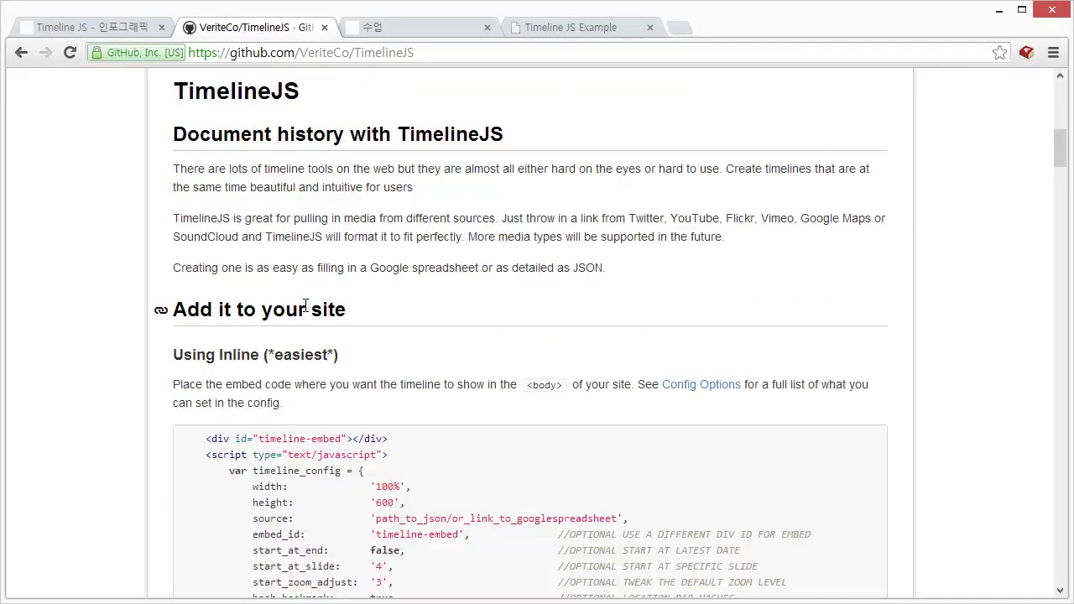
scroll(306, 308, down, 4)
scroll(306, 307, up, 2)
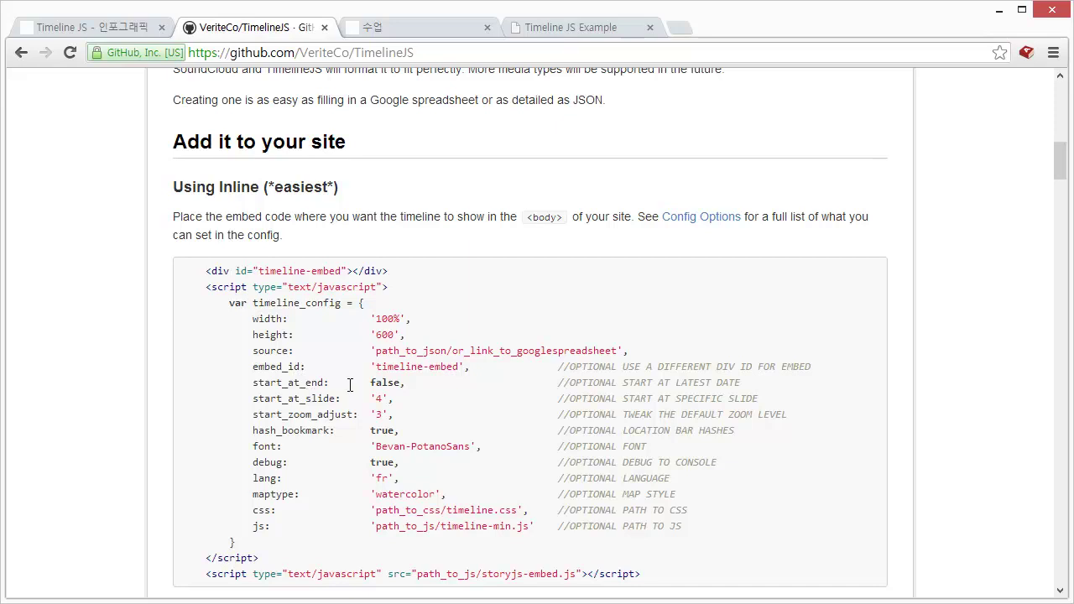
drag(205, 269, 470, 574)
key(alt+Left)
key(alt+Right)
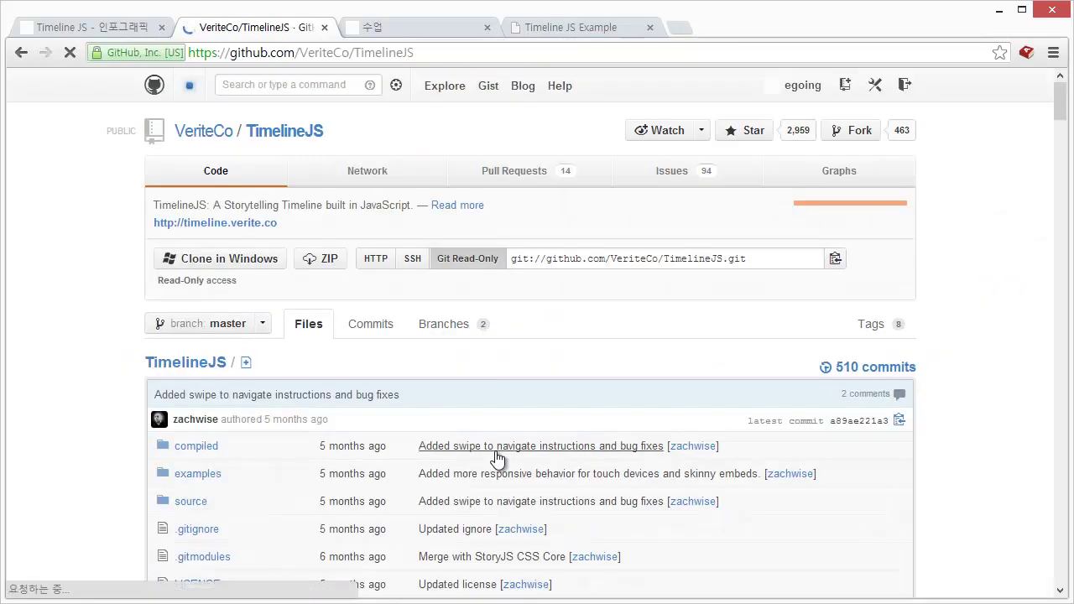
scroll(490, 453, down, 8)
scroll(491, 453, down, 3)
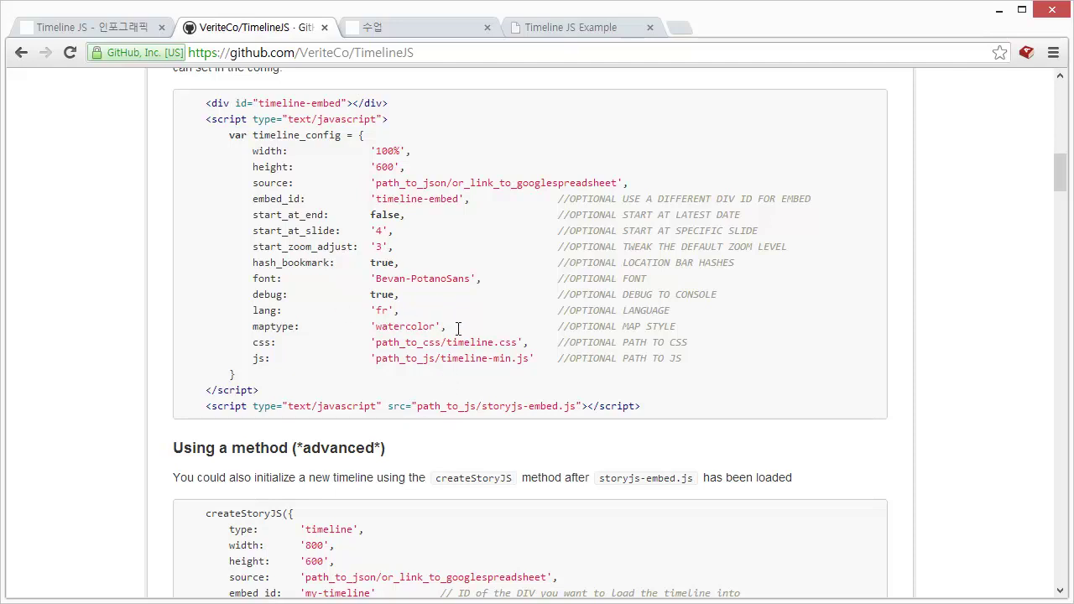
Back in vi, jump to the end of example_json.html
key(alt+Tab)
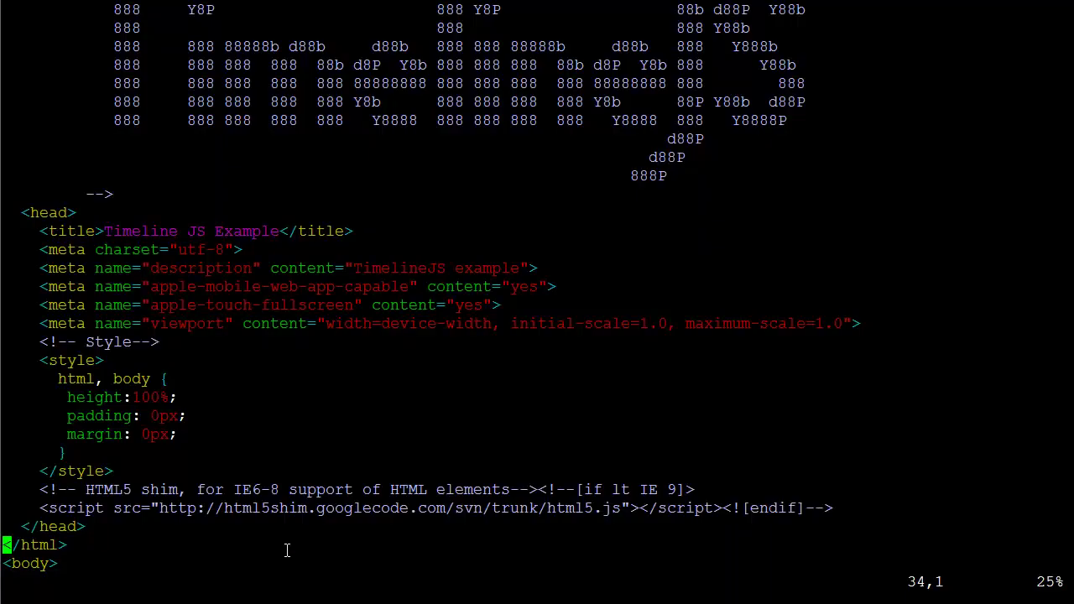
key(Up)
key(Up)
key(Up)
key(Up)
key(Up)
key(Up)
key(Up)
key(Down)
key(Down)
key(Down)
key(Down)
key(Down)
key(Down)
key(Down)
key(Down)
key(Down)
key(Up)
key(Up)
key(Up)
key(Up)
key(Down)
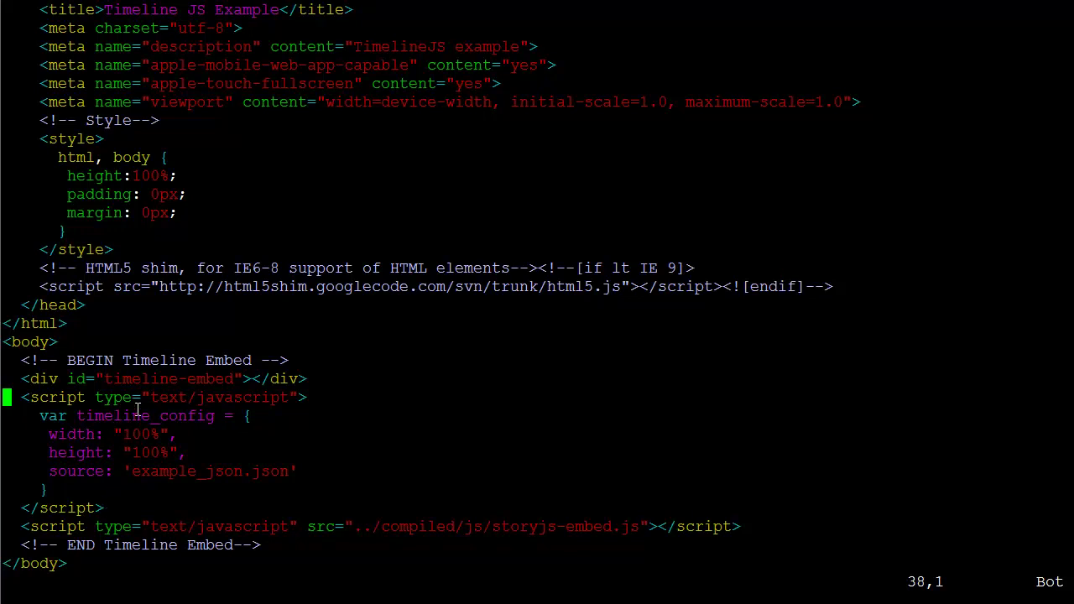
Highlight timeline_config and its width setting, then move the cursor onto the height value 100%
double_click(183, 416)
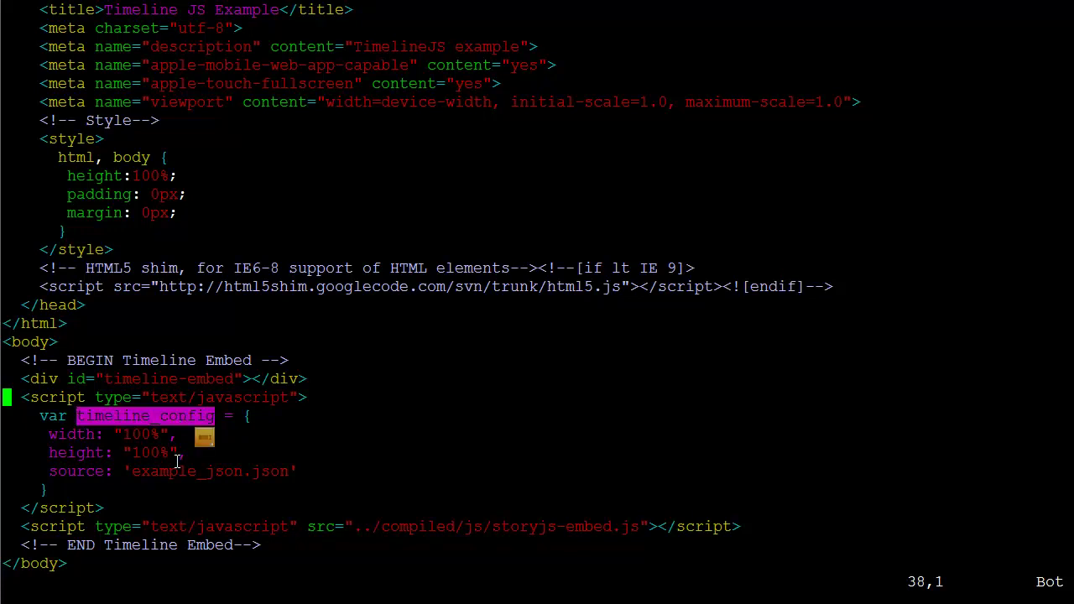
click(203, 438)
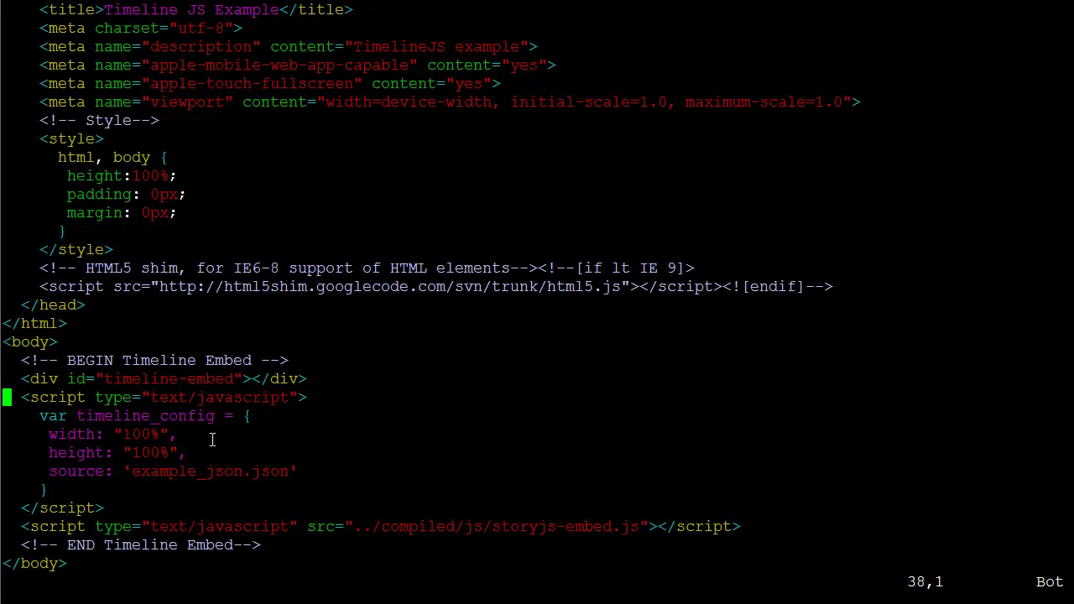
double_click(76, 434)
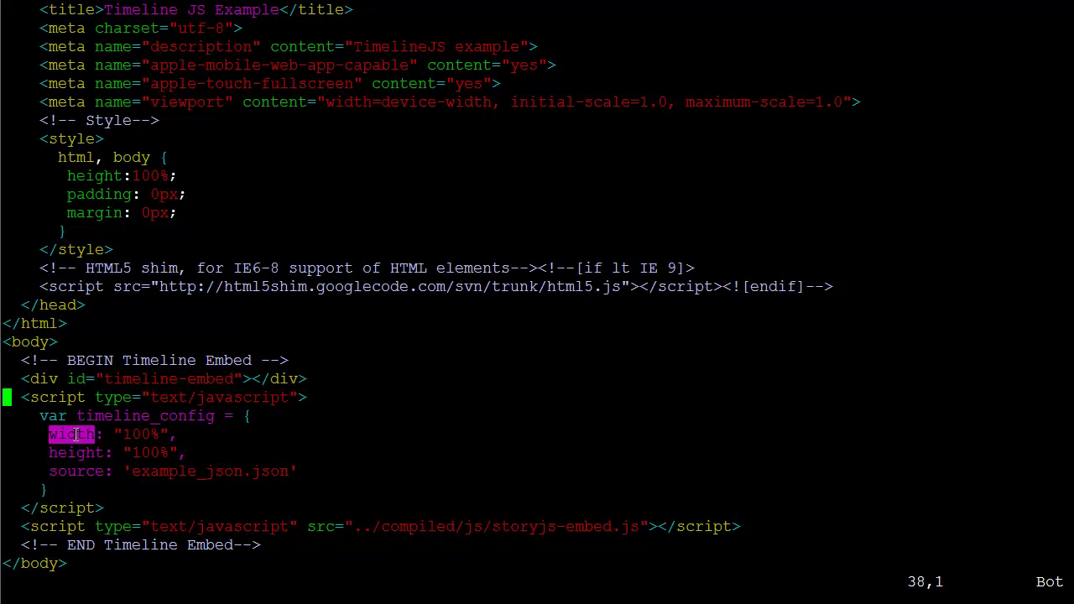
click(140, 440)
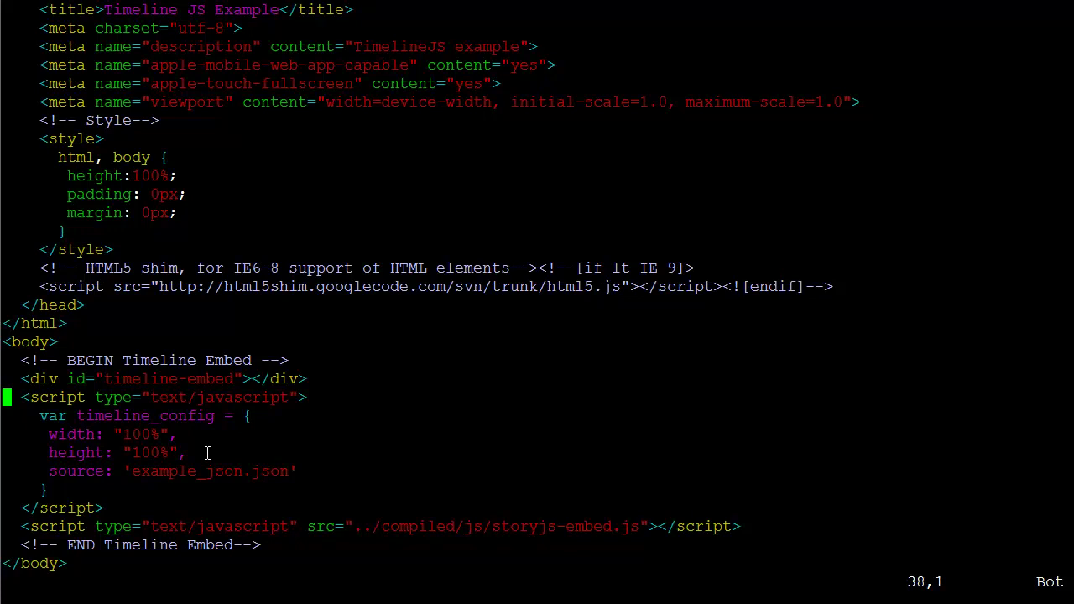
key(j)
key(j)
key(j)
key(l)
key(l)
key(l)
key(l)
key(l)
key(l)
key(l)
key(l)
key(l)
key(l)
key(l)
Change the timeline height from 100% to 600, save with :w, and reload the page in Chrome
key(v)
key(h)
key(h)
text(hc)
text(600)
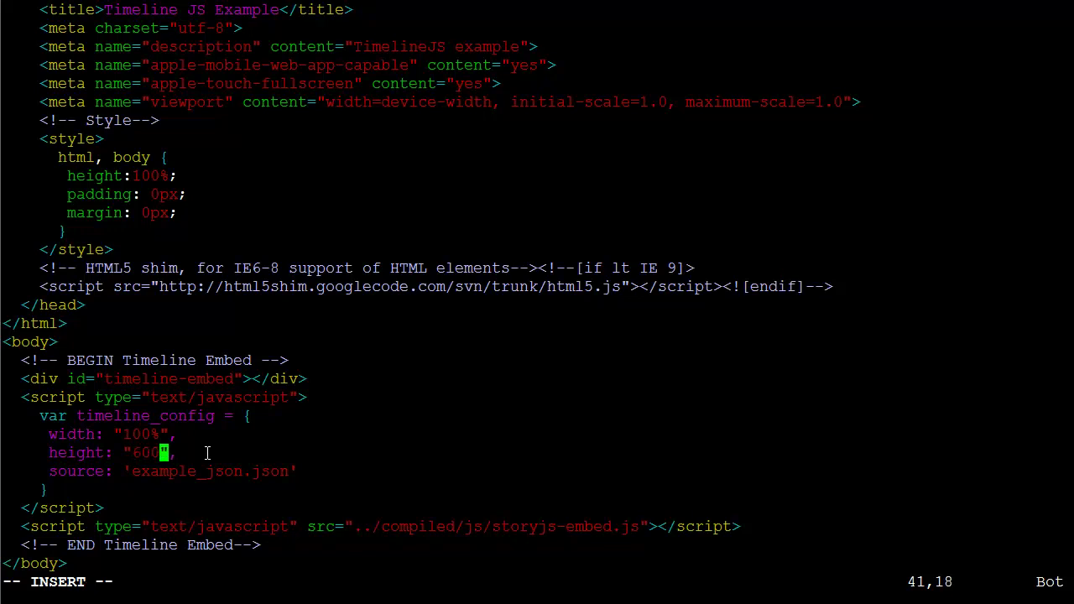
key(Right)
key(Escape)
text(:w)
key(Return)
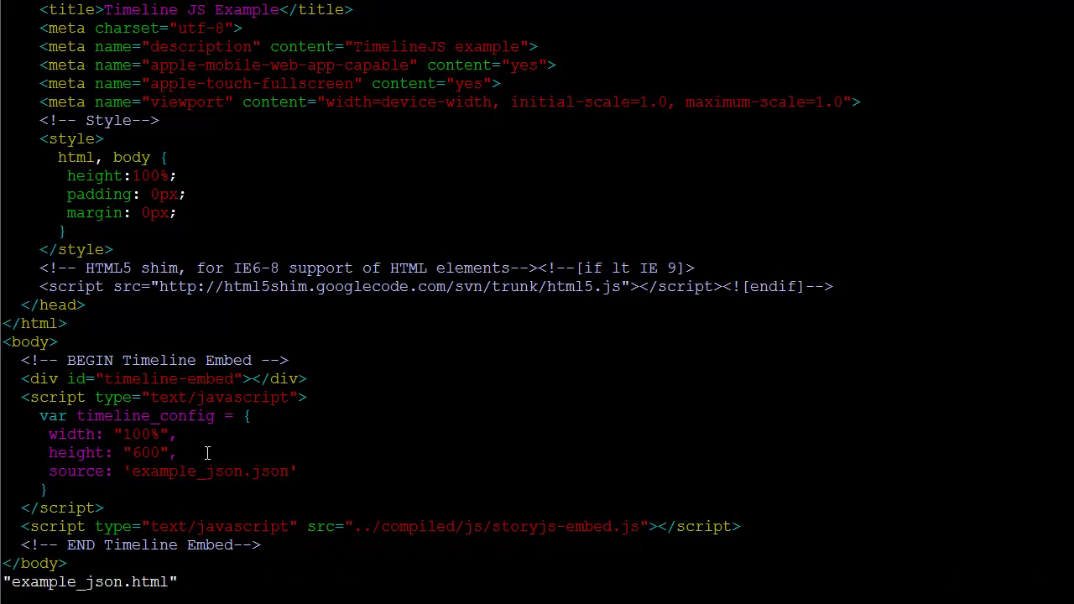
key(alt+Tab)
key(ctrl+Tab)
key(ctrl+Tab)
key(F5)
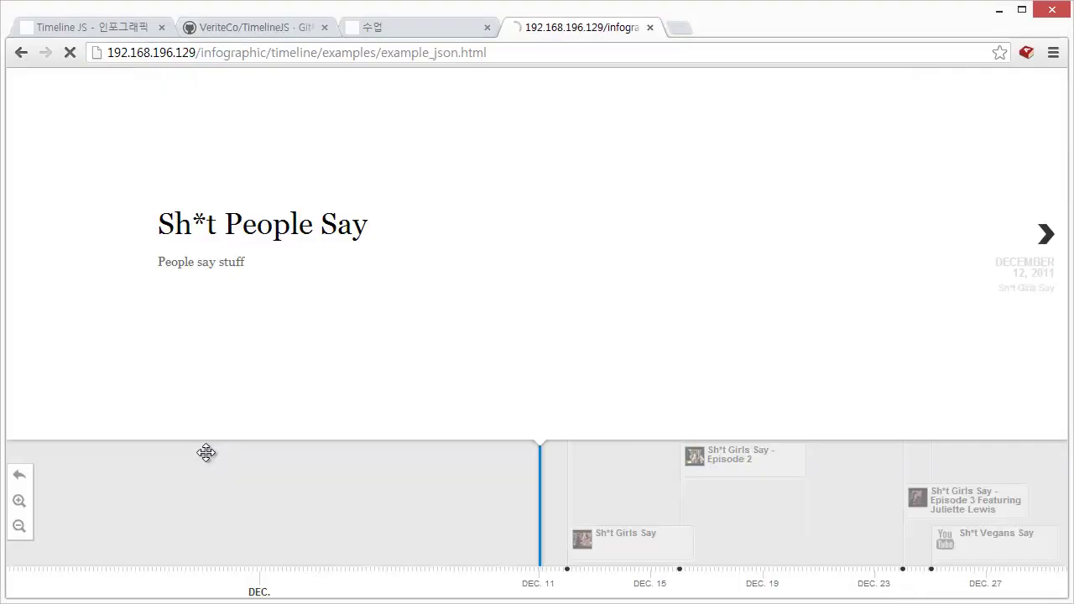
key(F5)
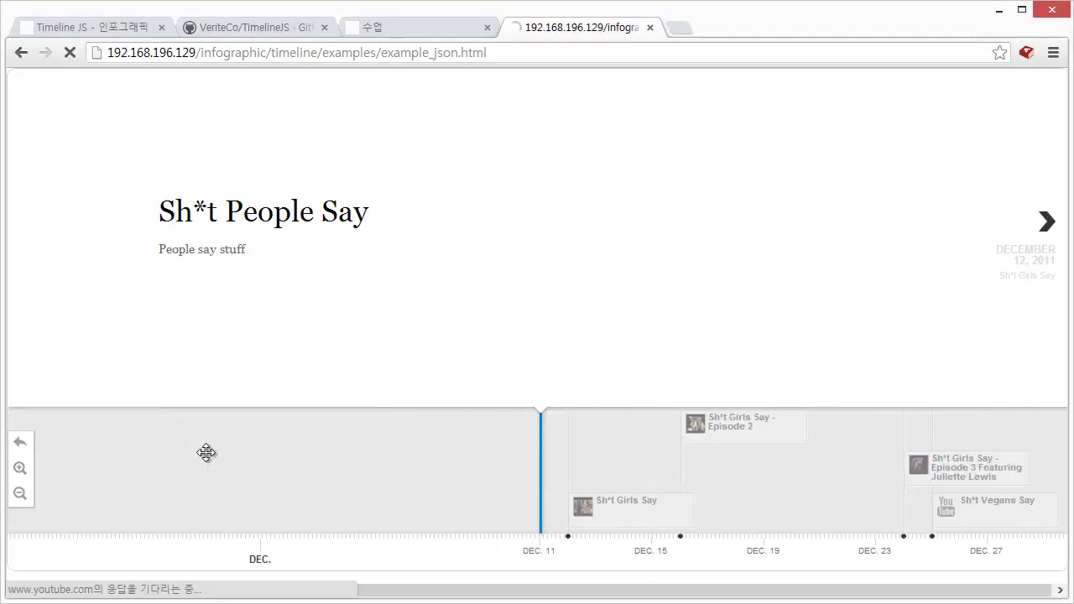
Change the height from 600 to 400, save again, and reload the browser
key(alt+Tab)
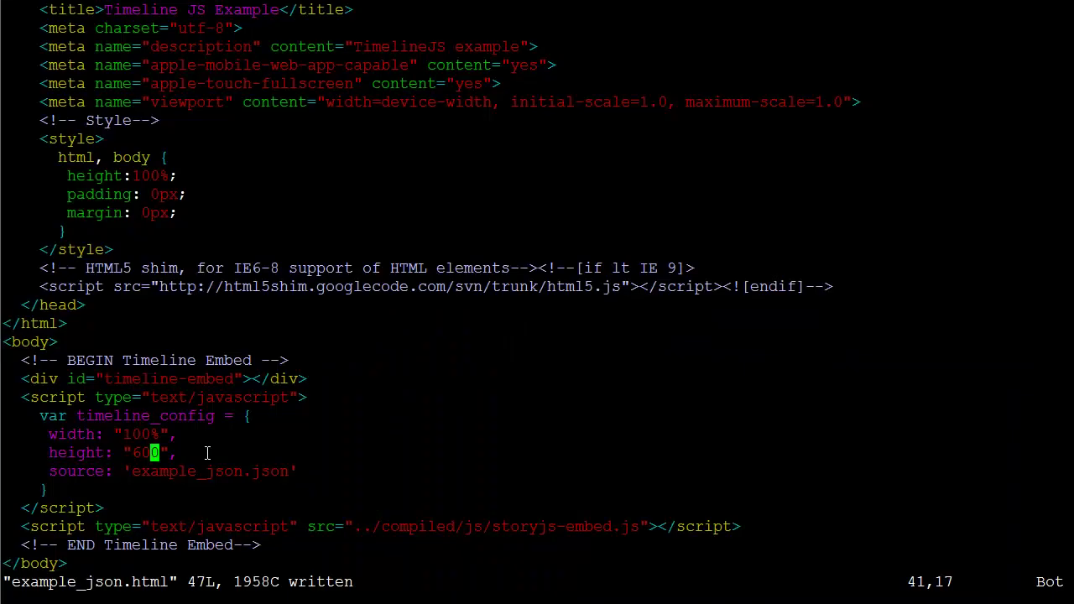
key(h)
key(h)
text(xi)
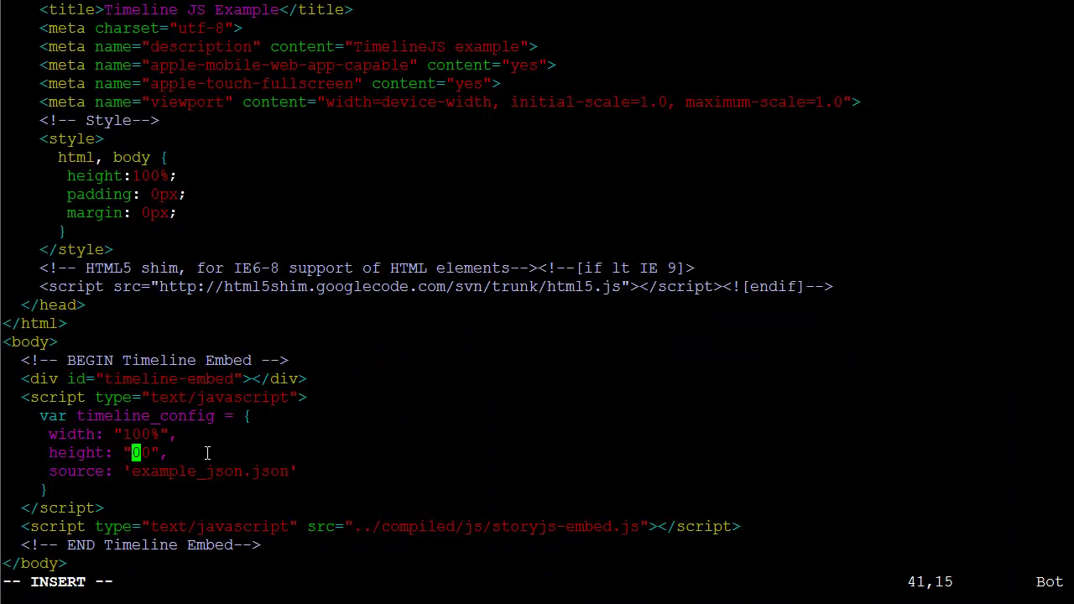
text(8)
key(Escape)
text(:w)
key(Return)
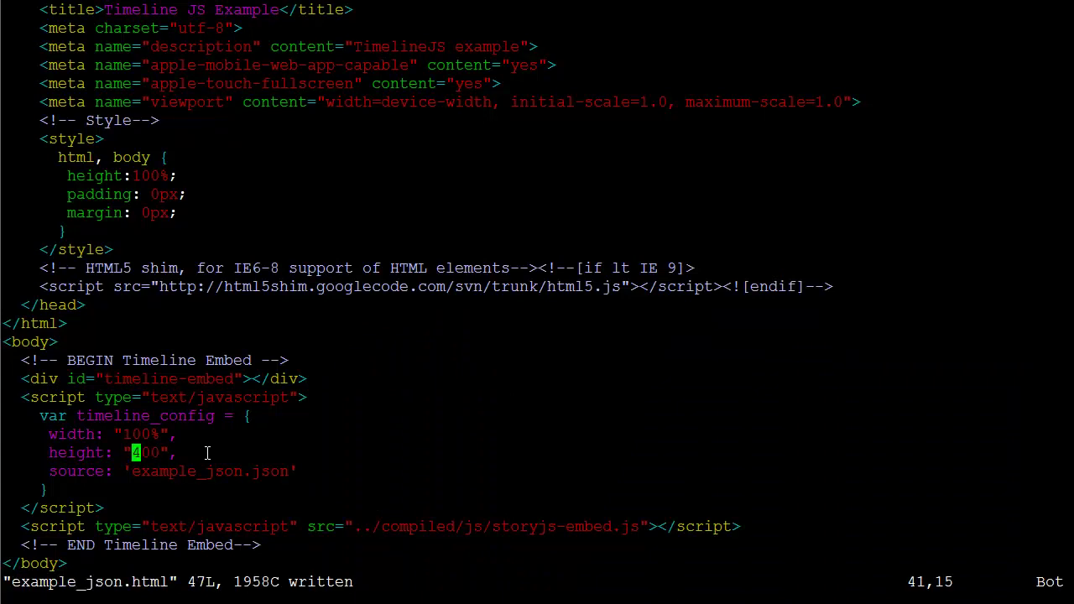
key(alt+Tab)
key(F5)
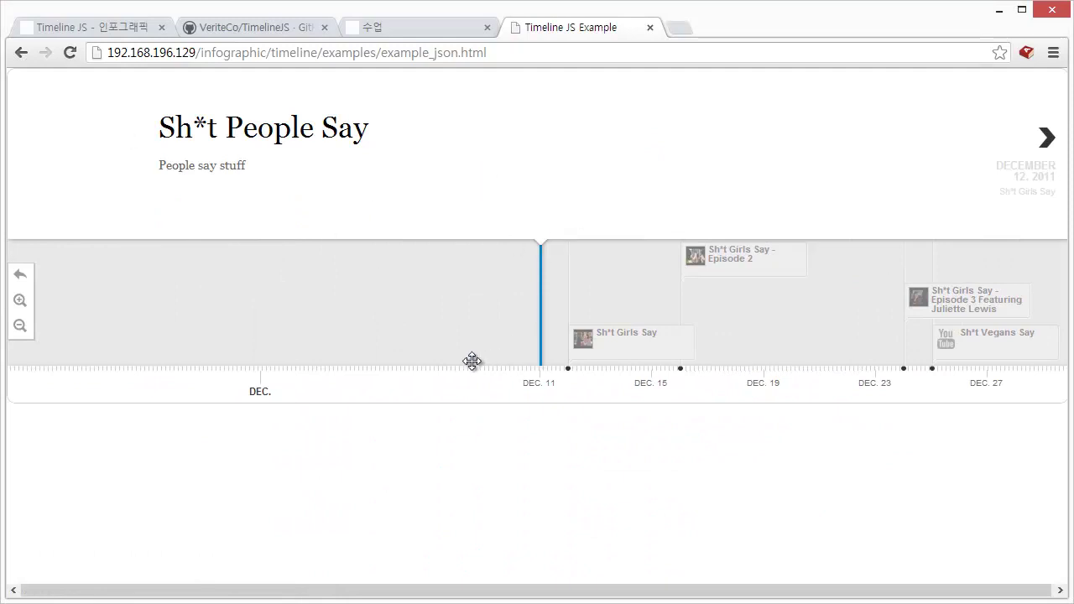
In vi, move the cursor along the timeline_config source line
key(alt+Tab)
key(j)
key(j)
key(k)
key(k)
key(j)
key(l)
key(l)
key(l)
key(l)
key(l)
key(l)
key(h)
key(h)
key(h)
key(h)
key(l)
key(l)
key(l)
key(l)
key(l)
In Chrome, advance the 400-high timeline to 'Sh*t Girls Say' and the next event
key(alt+Tab)
click(1048, 154)
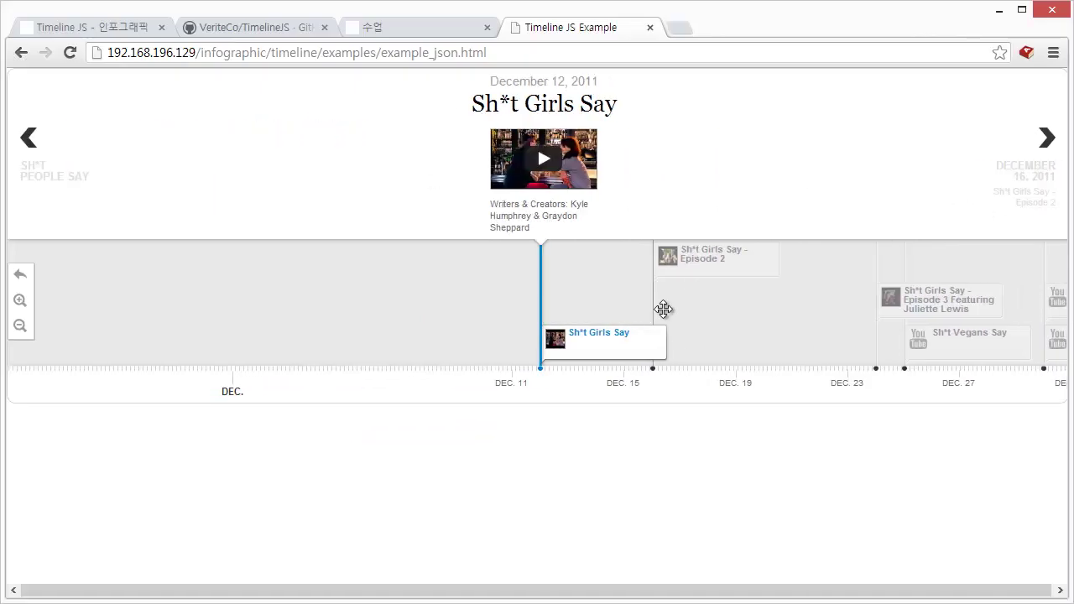
click(707, 283)
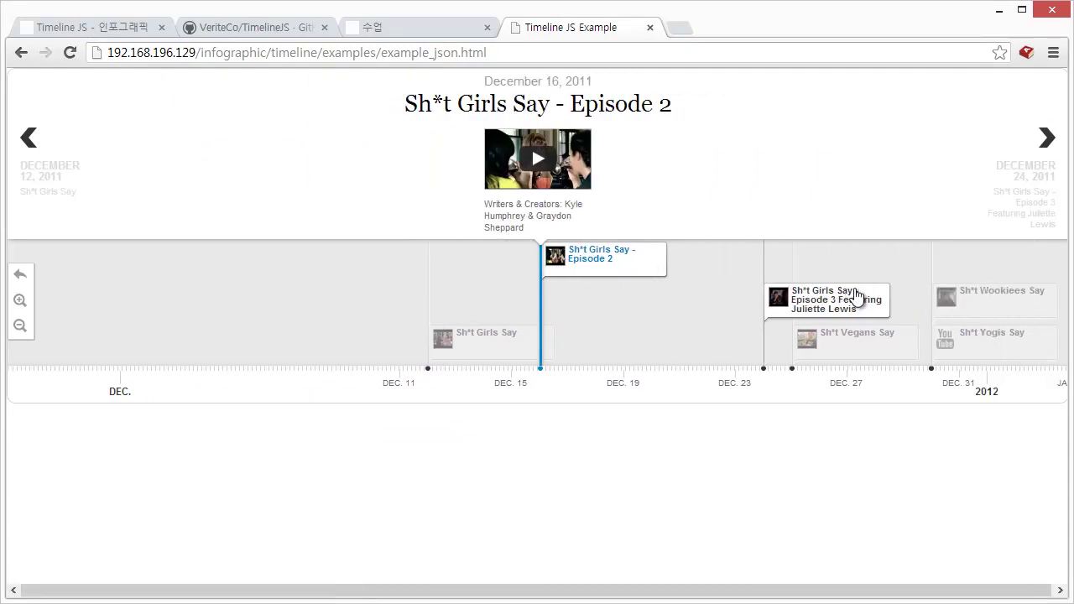
key(alt+Tab)
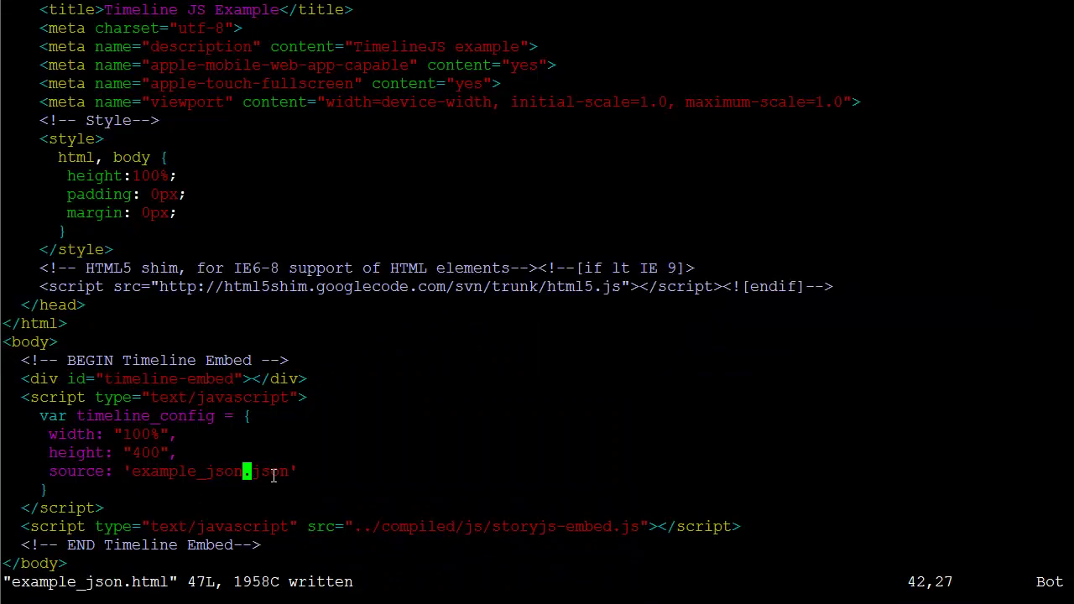
Suspend vi and open example_json.json with vi from the shell
key(alt+Tab)
key(alt+Tab)
key(ctrl+z)
text(vi example_json.js)
key(Tab)
key(Return)
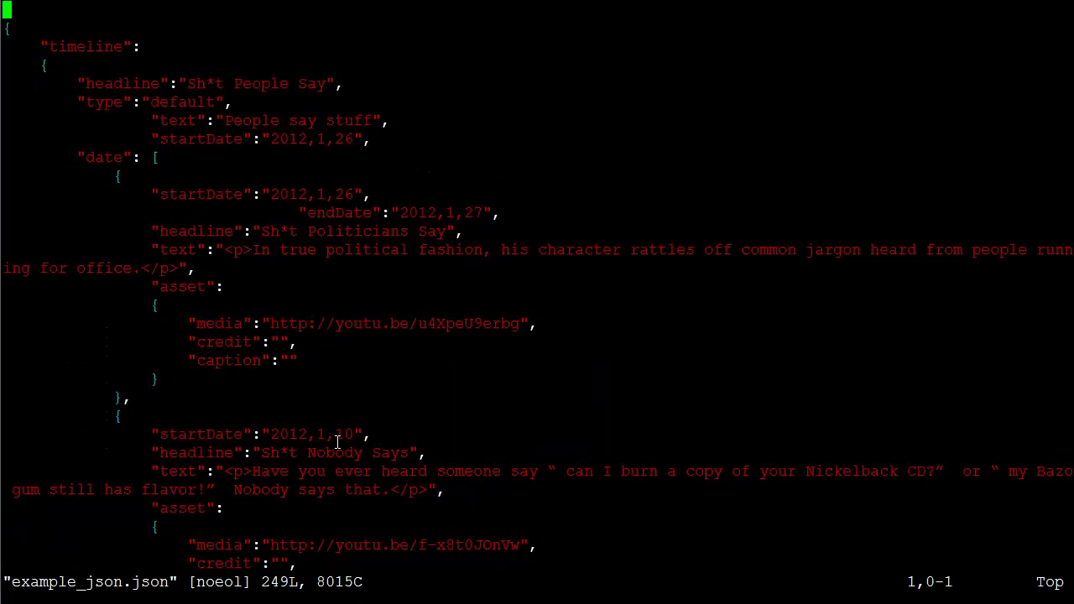
Browse the JSON timeline entries and compare them with the rendered timeline in Chrome
key(j)
key(Down)
key(Down)
key(Down)
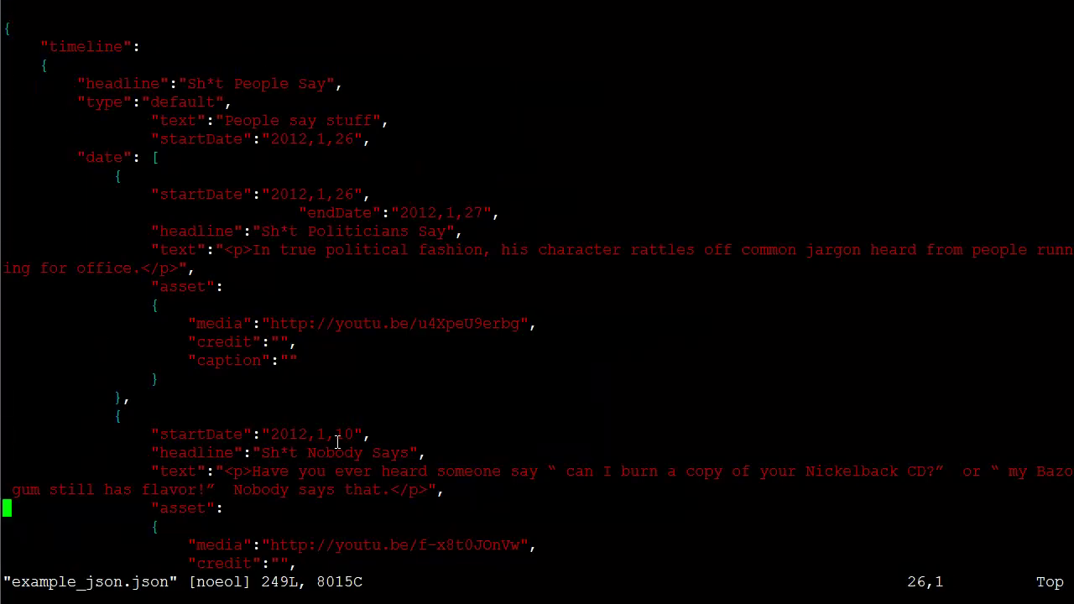
key(Down)
key(Down)
key(Down)
key(Down)
key(Down)
key(Down)
key(Down)
key(Down)
key(Down)
key(Up)
key(Up)
key(Up)
key(Up)
key(Up)
key(Up)
key(Up)
key(Up)
key(Up)
key(Up)
key(Up)
key(Up)
key(Up)
key(Up)
key(Up)
key(Down)
key(Down)
key(Down)
key(Down)
key(Right)
key(Up)
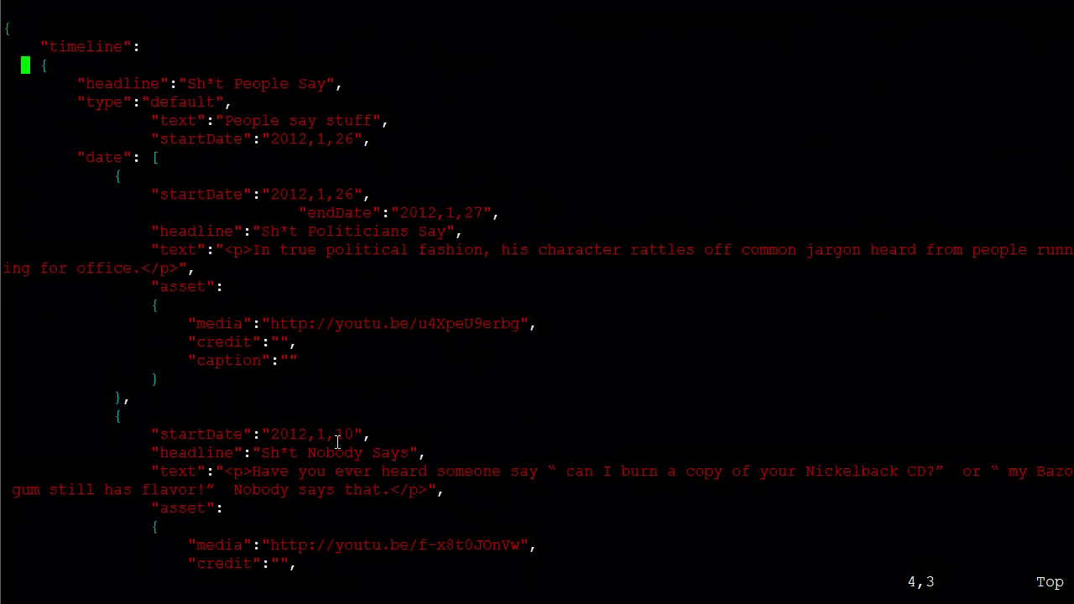
key(alt+Tab)
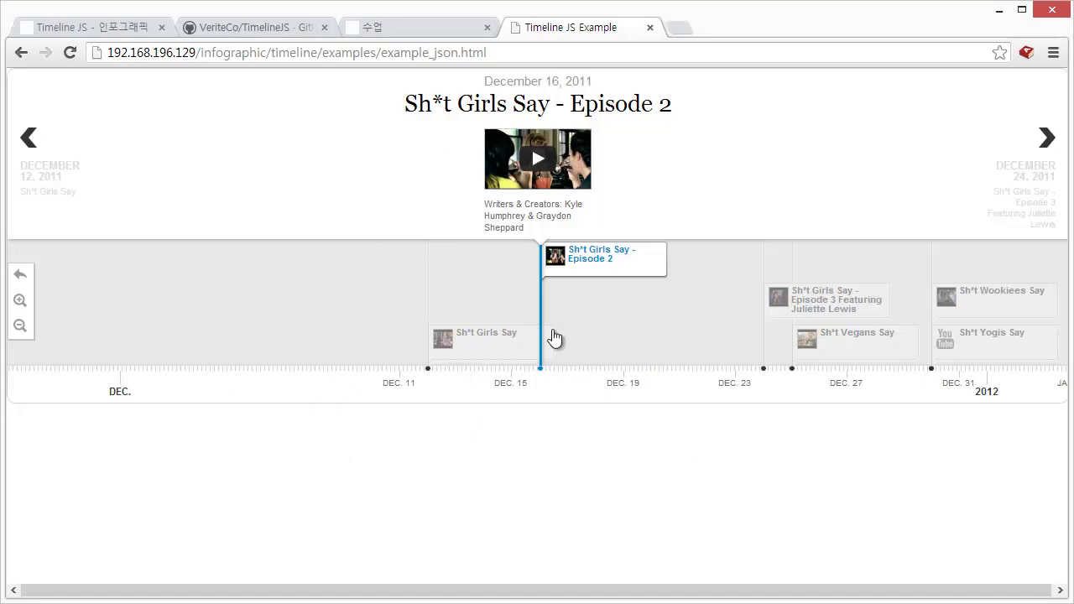
key(alt+Tab)
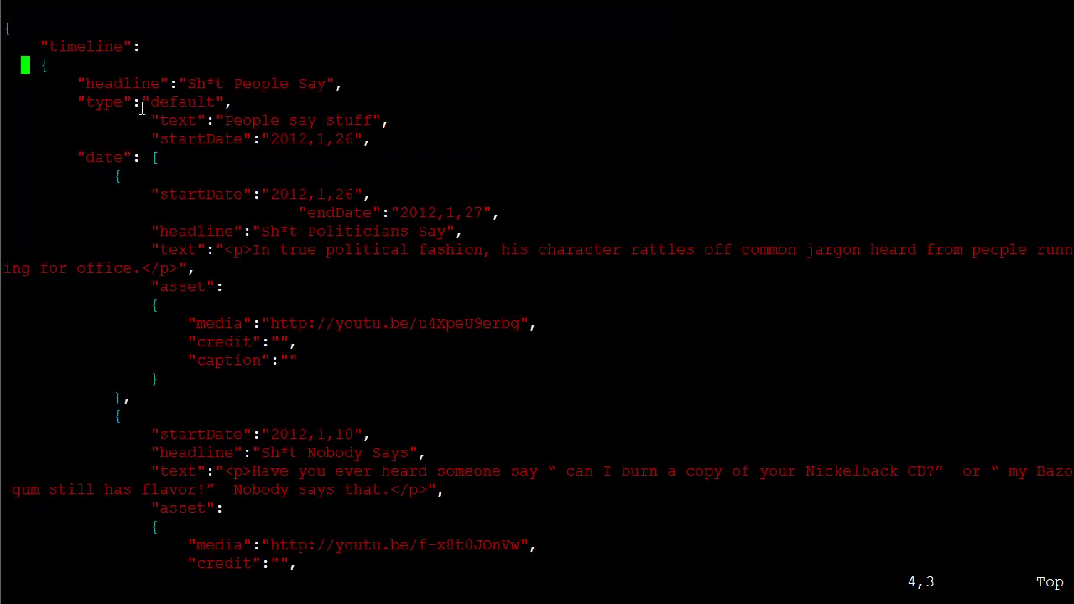
key(alt+Tab)
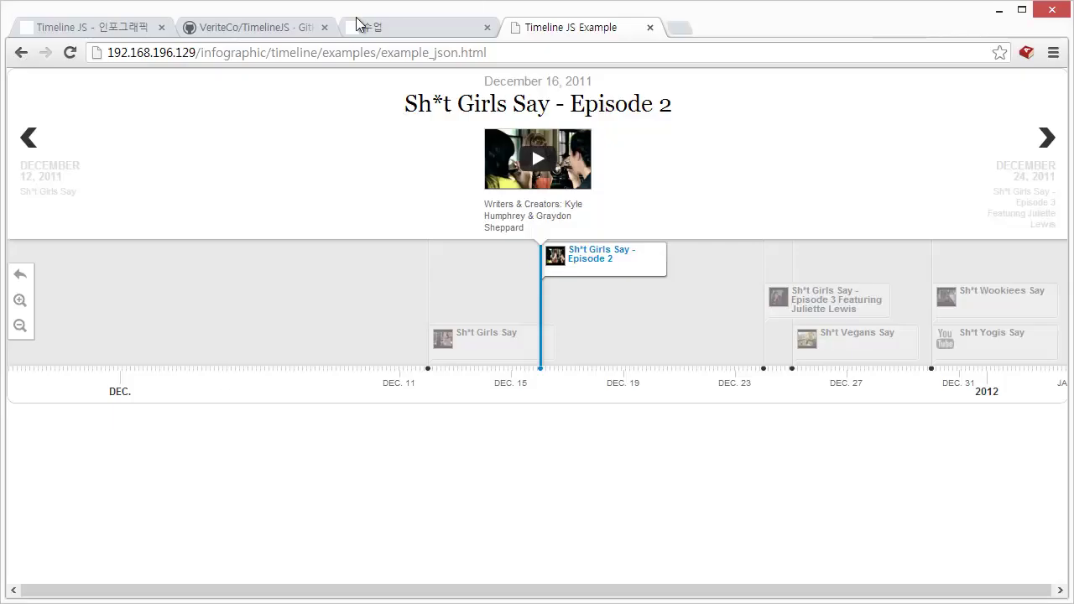
On the VeriteCo/TimelineJS GitHub page, scroll down to File Formats > JSON
click(277, 29)
scroll(318, 210, down, 2)
scroll(320, 212, down, 1)
scroll(326, 221, down, 2)
scroll(324, 220, down, 1)
scroll(325, 220, down, 3)
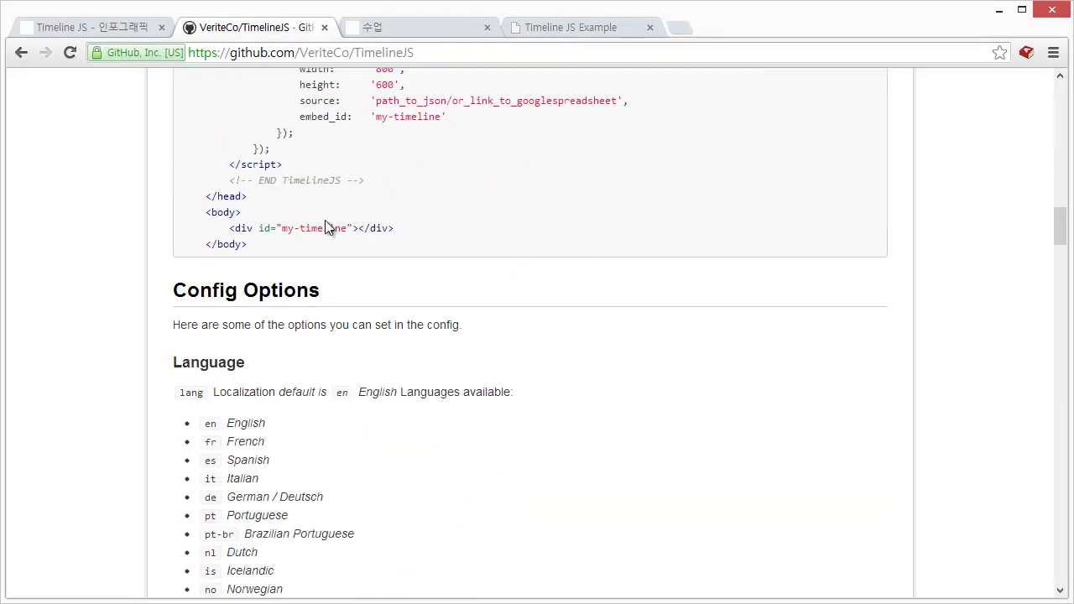
scroll(374, 378, down, 10)
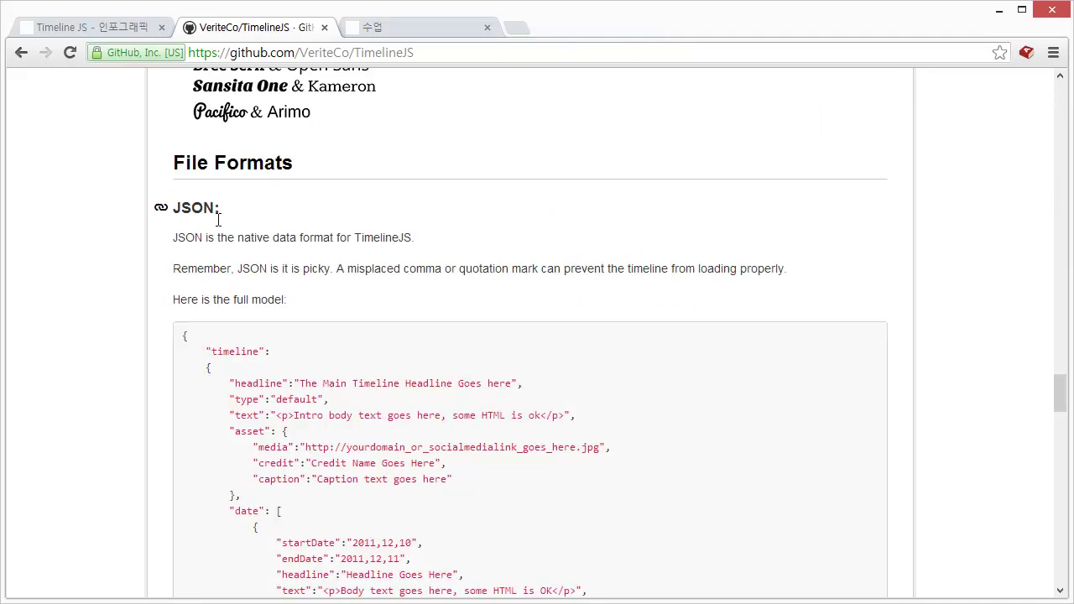
scroll(275, 299, down, 1)
scroll(275, 294, down, 1)
scroll(278, 293, up, 1)
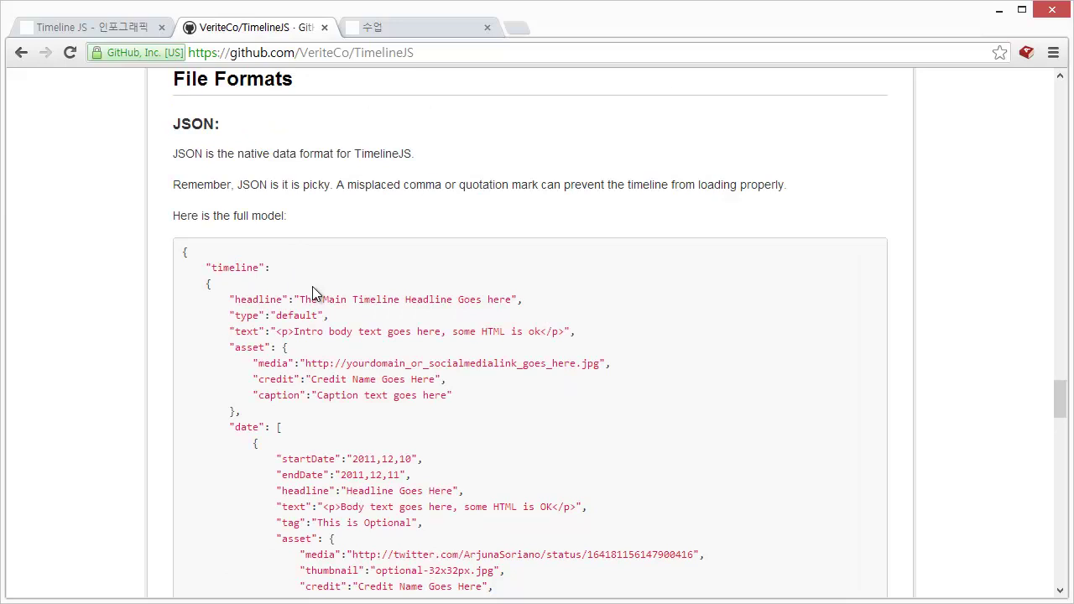
scroll(319, 295, down, 2)
scroll(325, 300, up, 2)
scroll(287, 319, down, 2)
scroll(299, 329, down, 2)
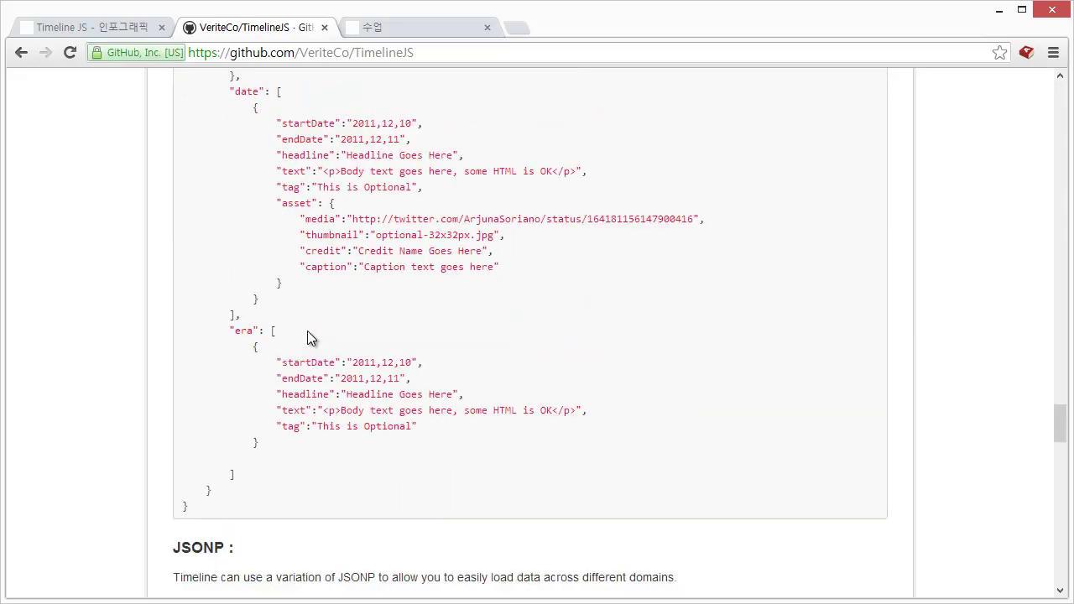
scroll(307, 331, up, 2)
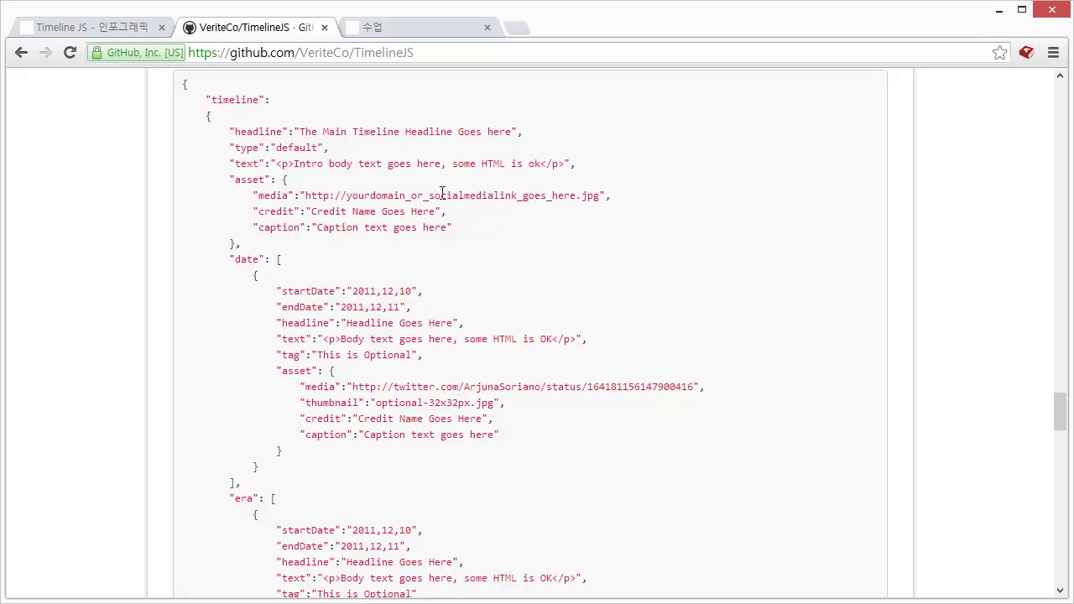
Read through the full JSON model, then switch to the opentutorials Timeline JS lesson
scroll(344, 208, up, 1)
scroll(344, 338, down, 1)
scroll(353, 344, down, 2)
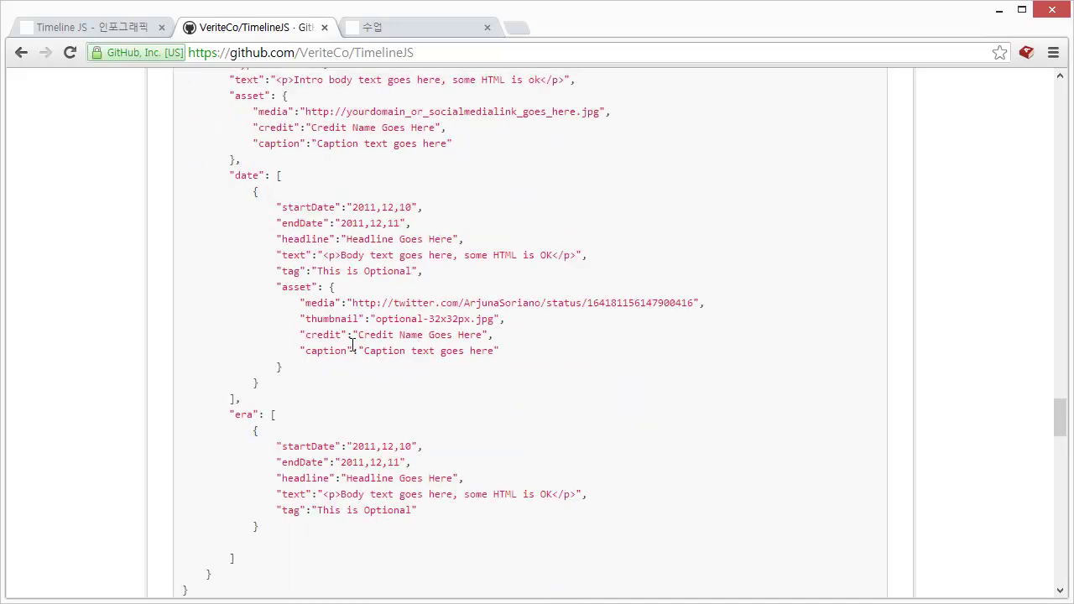
scroll(352, 344, up, 3)
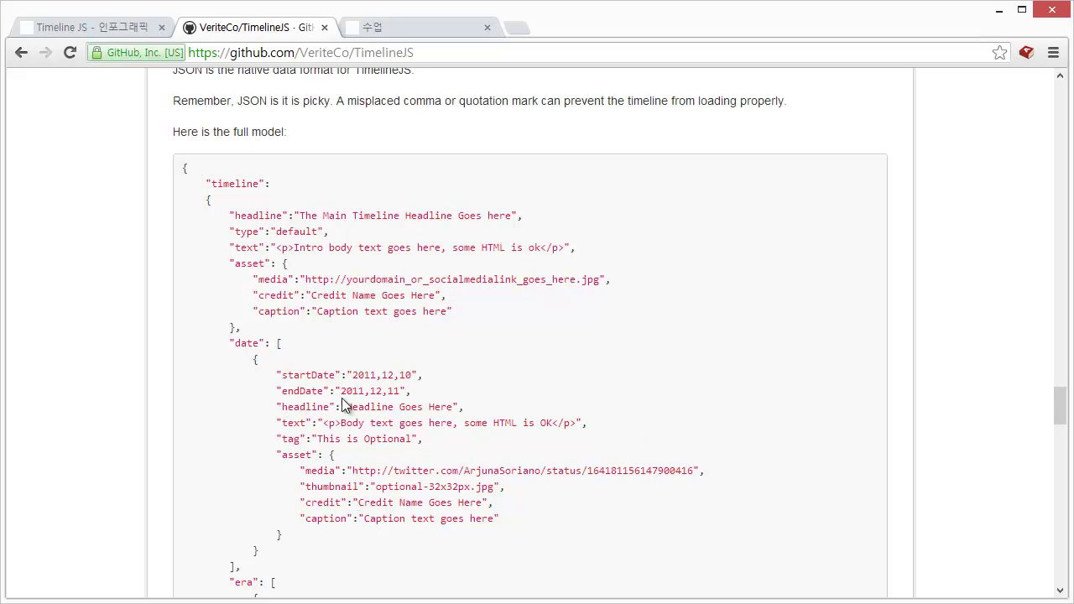
scroll(296, 389, down, 1)
scroll(295, 388, up, 1)
click(114, 32)
Scan the opentutorials 데이터 소스 field table, then return to the TimelineJS GitHub JSON model
scroll(326, 258, up, 5)
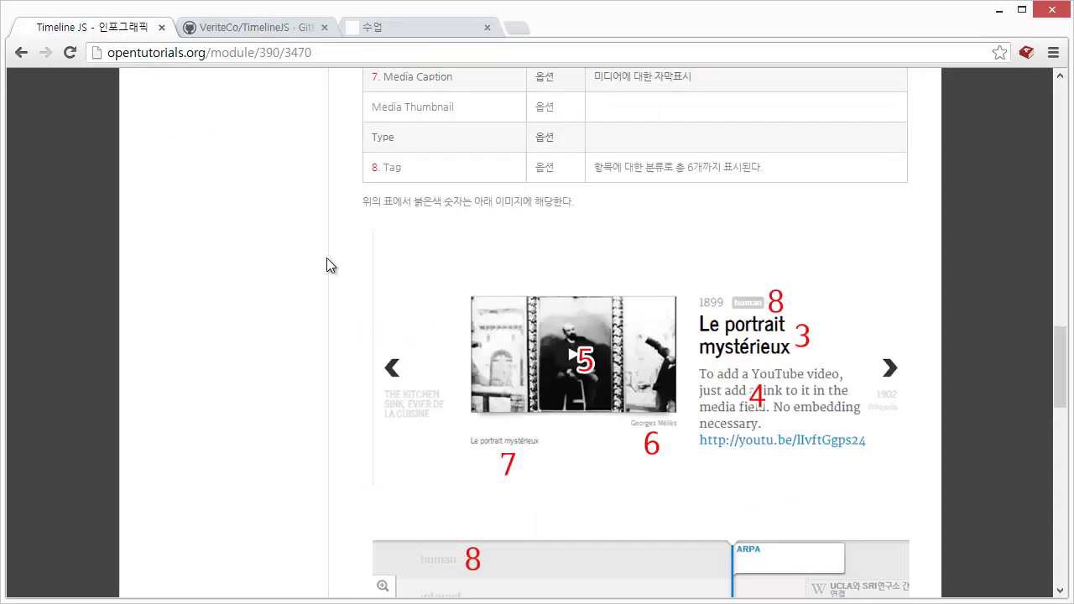
scroll(327, 258, up, 5)
scroll(326, 258, down, 1)
scroll(343, 265, up, 4)
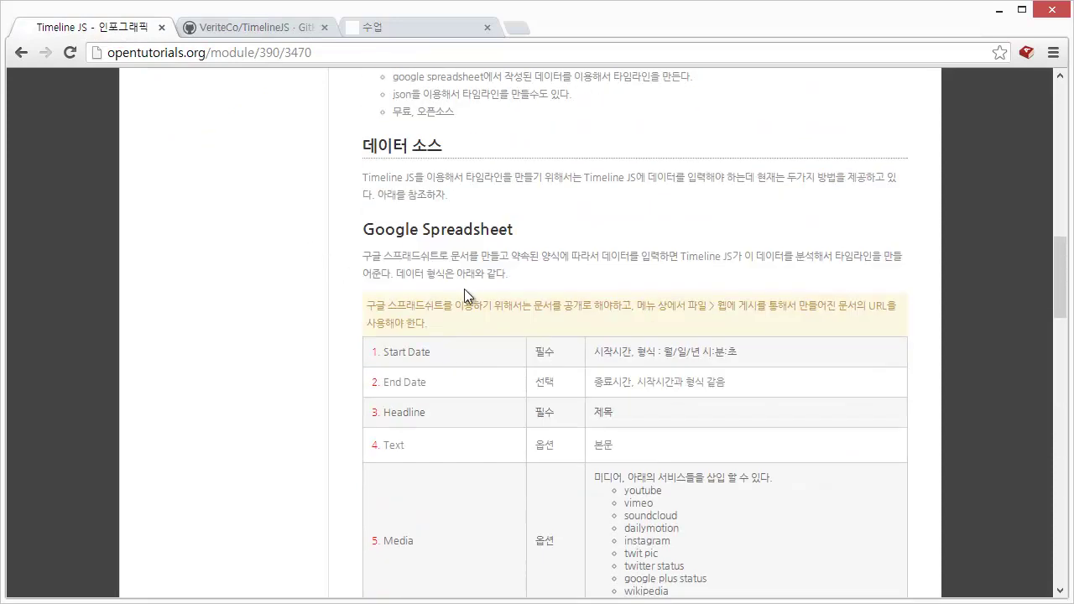
scroll(464, 289, down, 5)
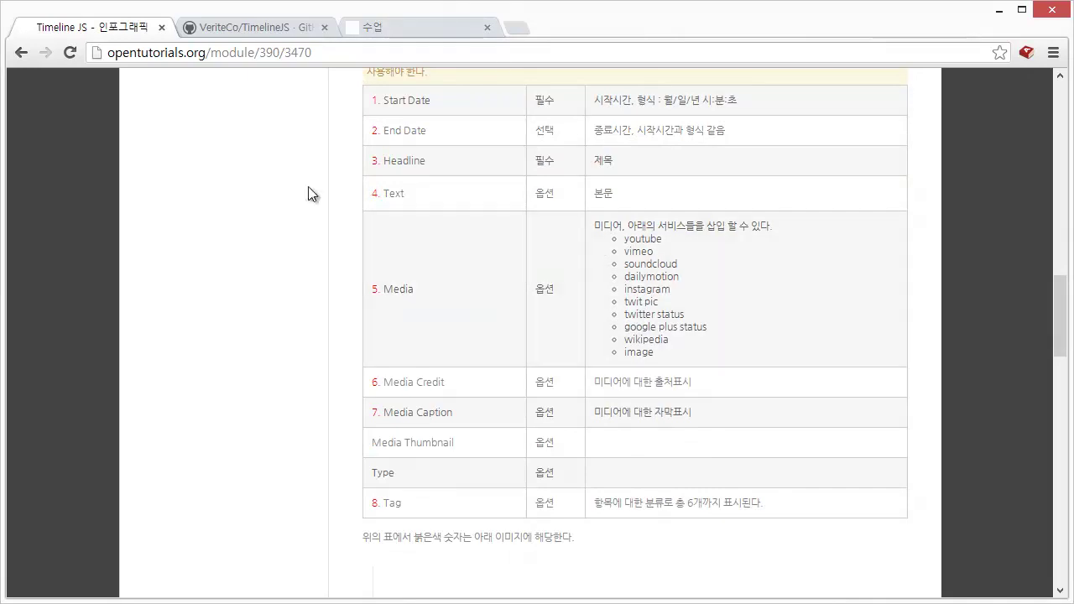
click(290, 29)
scroll(294, 211, down, 1)
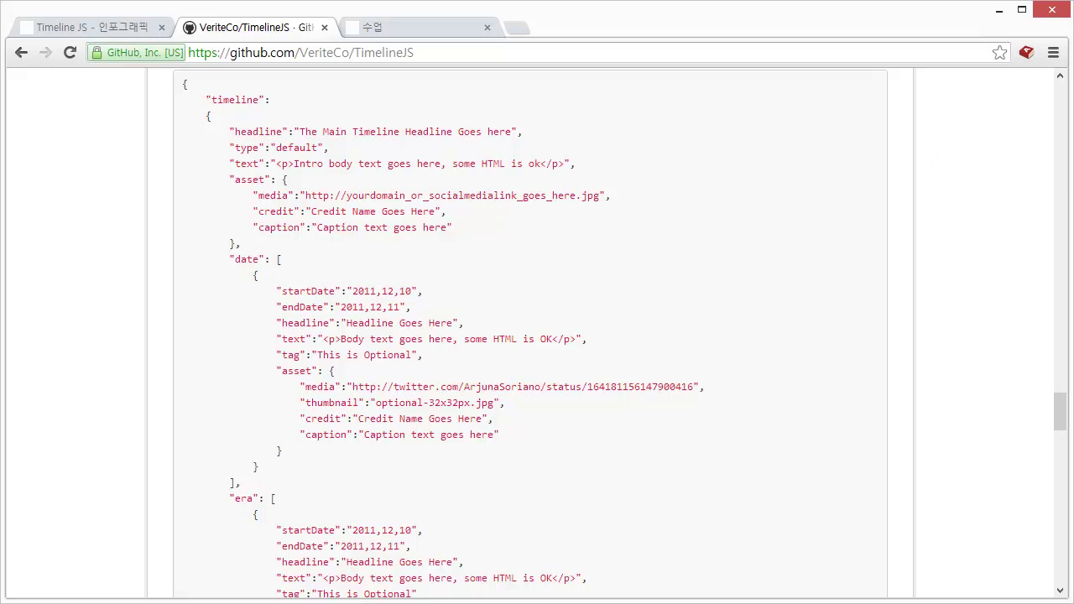
Scroll further through the JSON model, then bring up the Timeline JS Example tab
scroll(259, 176, down, 1)
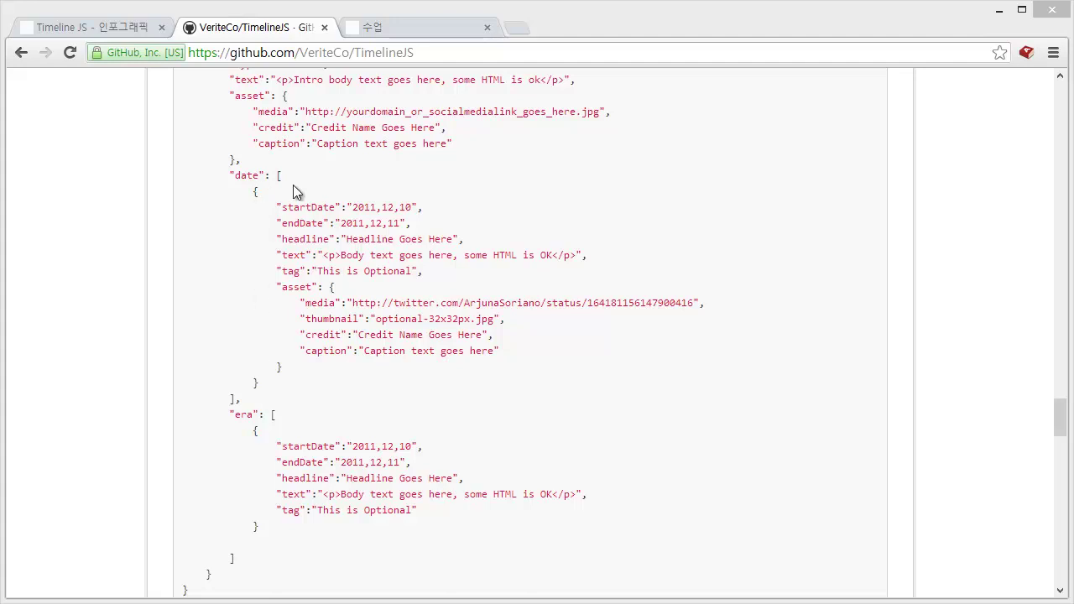
click(99, 28)
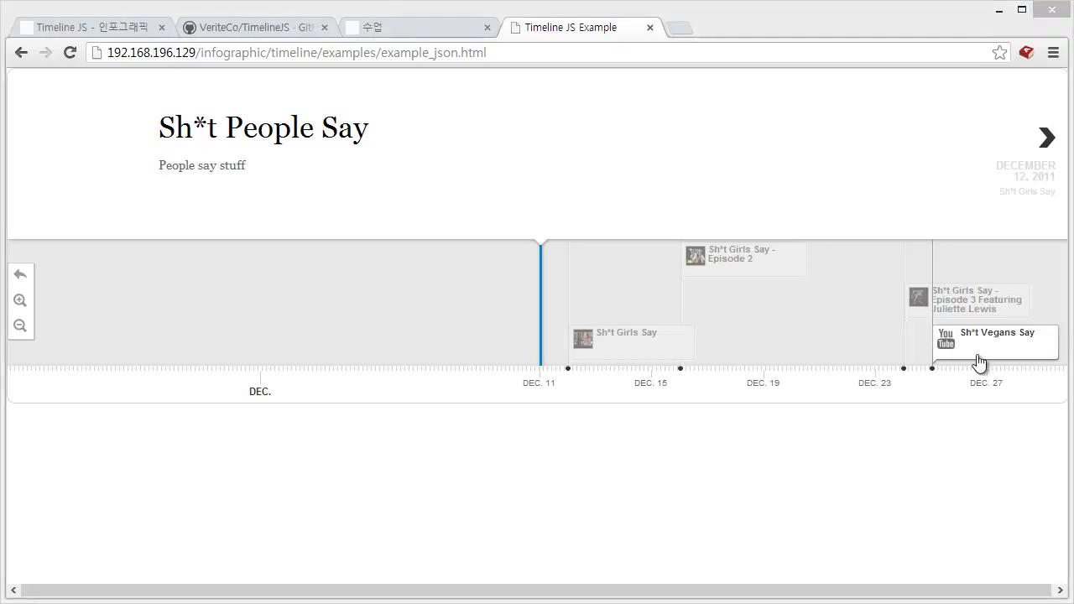
Glance at the Storify example source in the terminal, then return to GitHub's JSON model
key(alt+Tab)
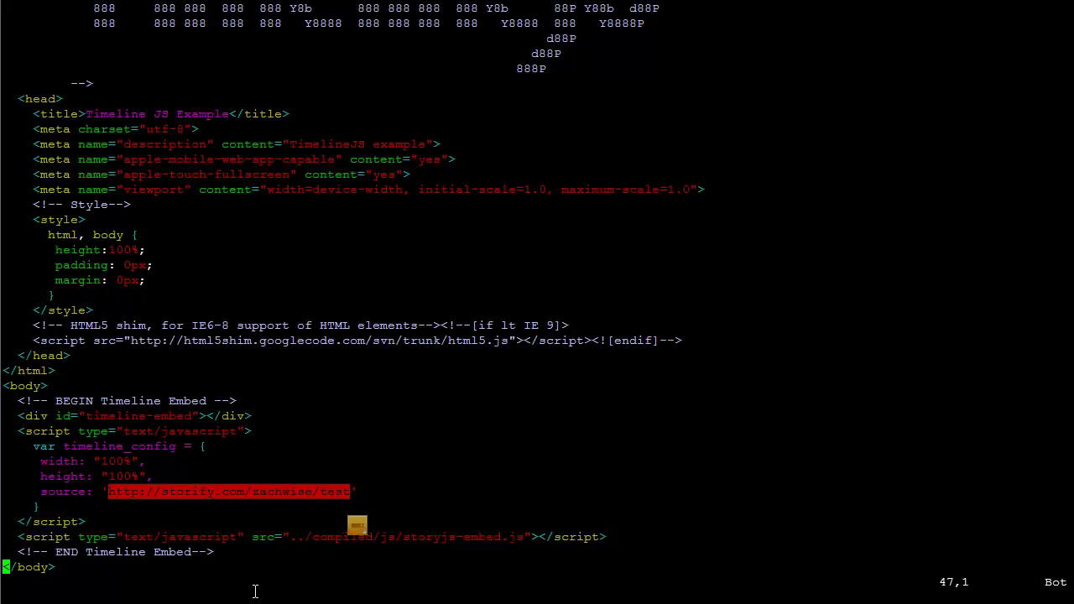
key(alt+Tab)
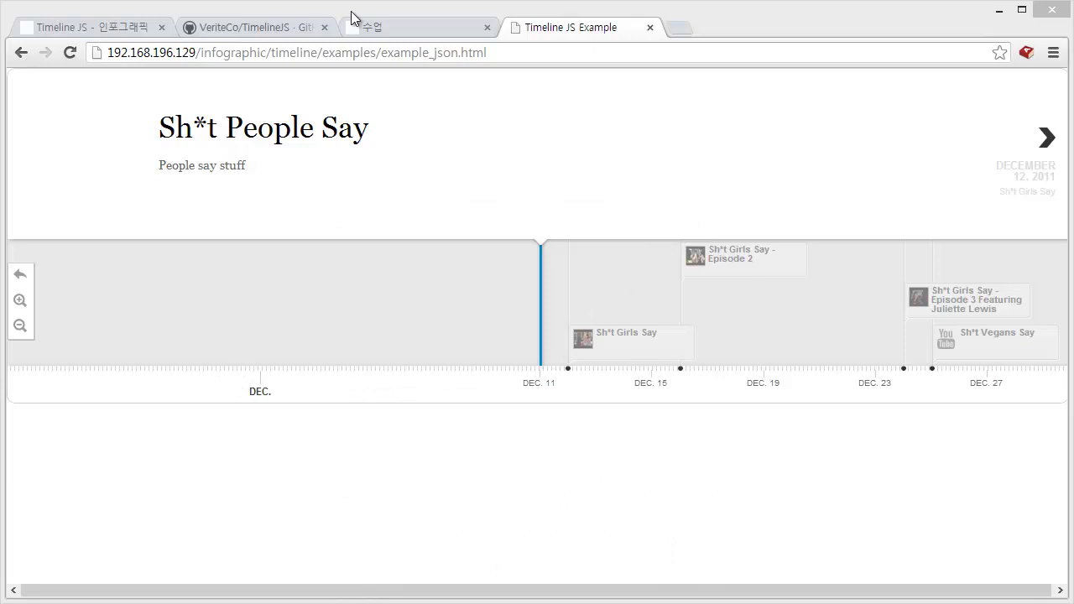
click(292, 27)
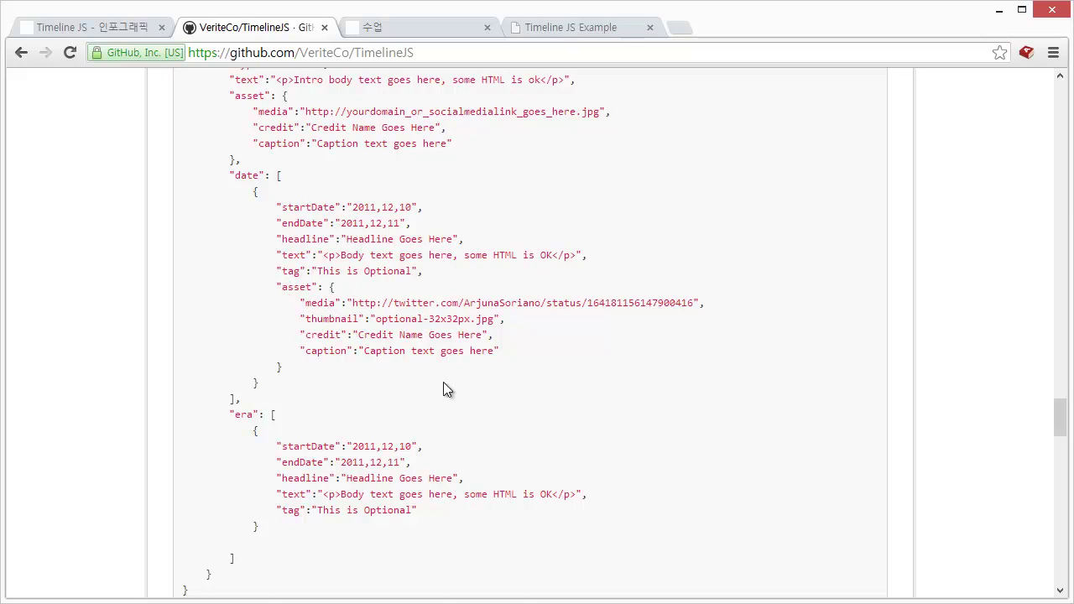
Highlight the example media URL and the 2011,12,10–2011,12,11 date entry in the JSON model
drag(348, 303, 706, 298)
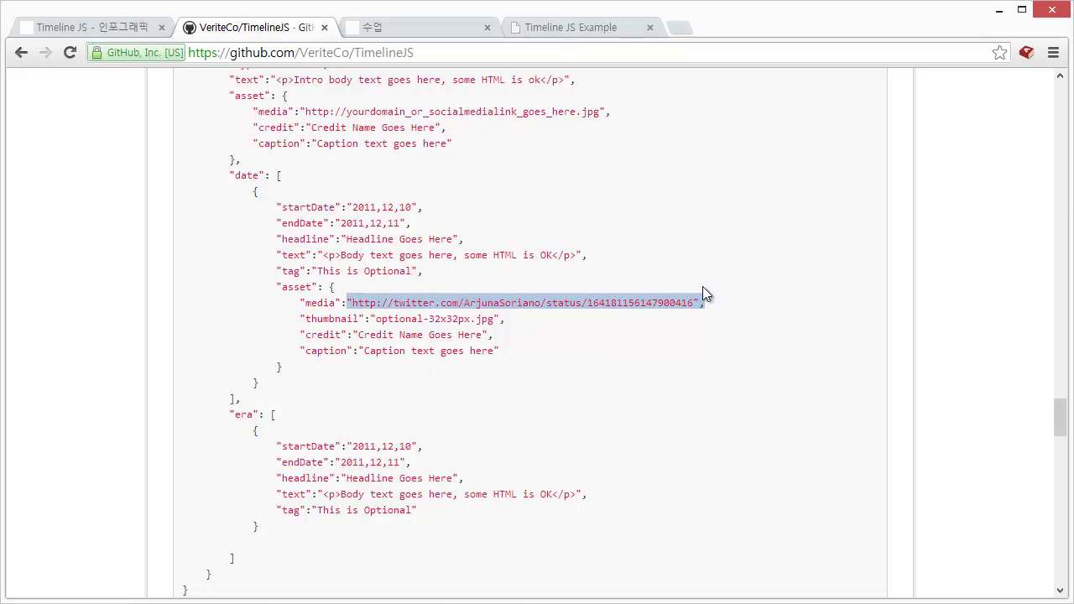
click(450, 244)
mouse_move(248, 194)
mouse_down()
mouse_move(247, 319)
mouse_move(264, 385)
mouse_up()
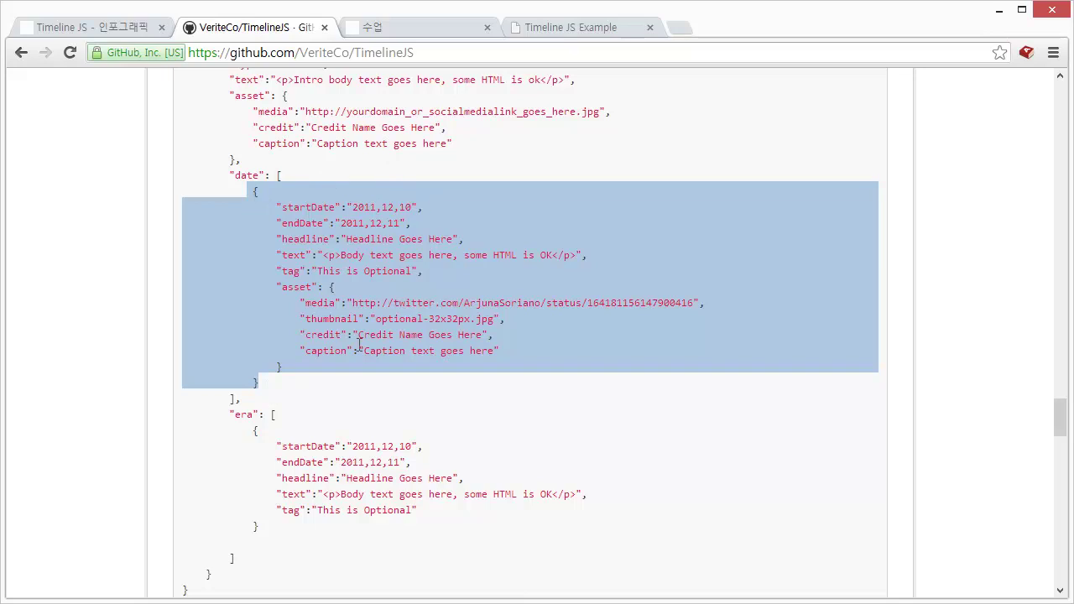
click(403, 554)
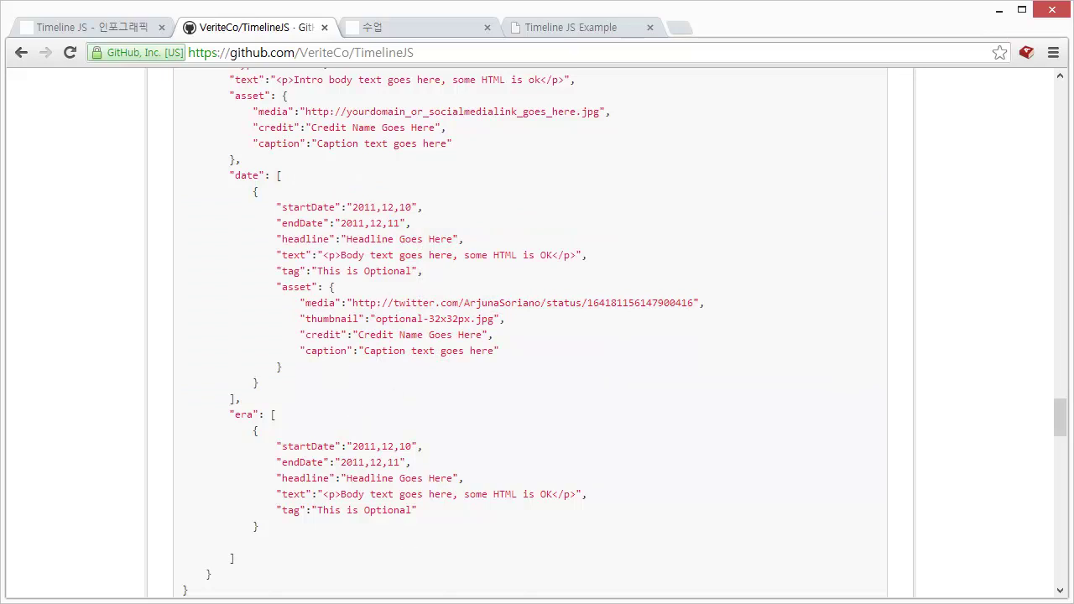
key(alt+Tab)
Quit example_json.json and start typing 'vi example_storify' with Tab completion at the prompt
text(:q)
key(Return)
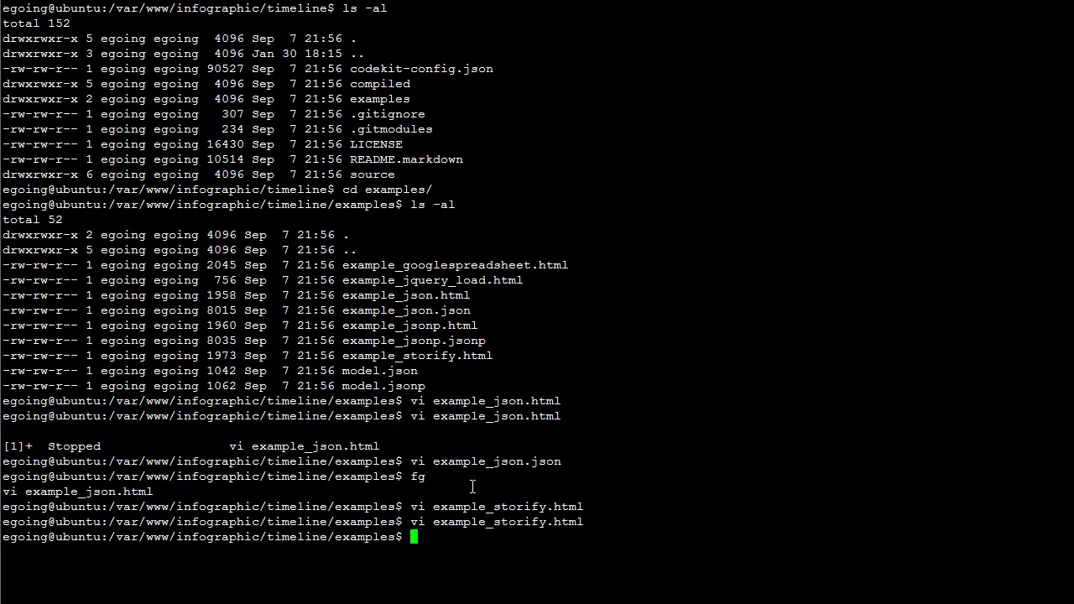
text(vi example_)
text(st)
key(Tab)
key(BackSpace)
key(BackSpace)
key(BackSpace)
key(BackSpace)
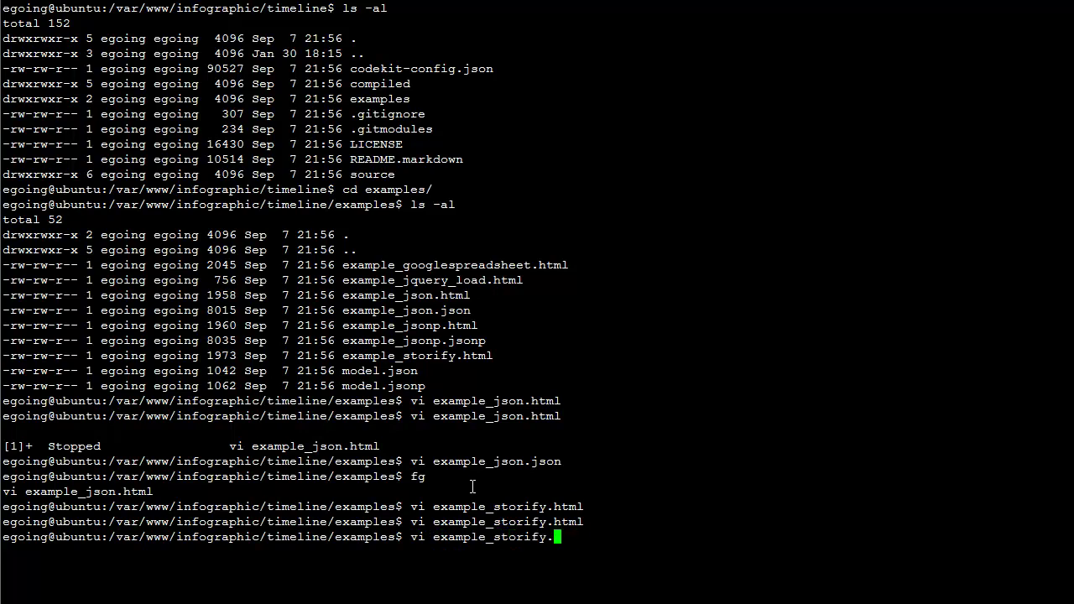
Briefly reopen example_json.json, quit, and return to the examples shell prompt
key(BackSpace)
key(BackSpace)
key(BackSpace)
key(BackSpace)
text(json.s)
key(BackSpace)
text(json)
key(Return)
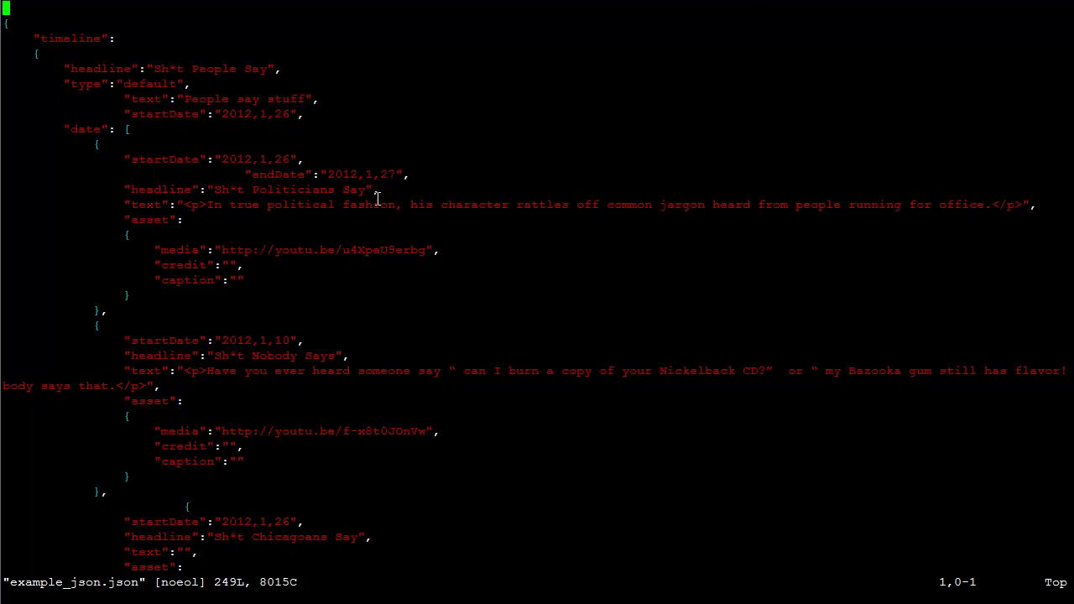
text(:q)
key(Return)
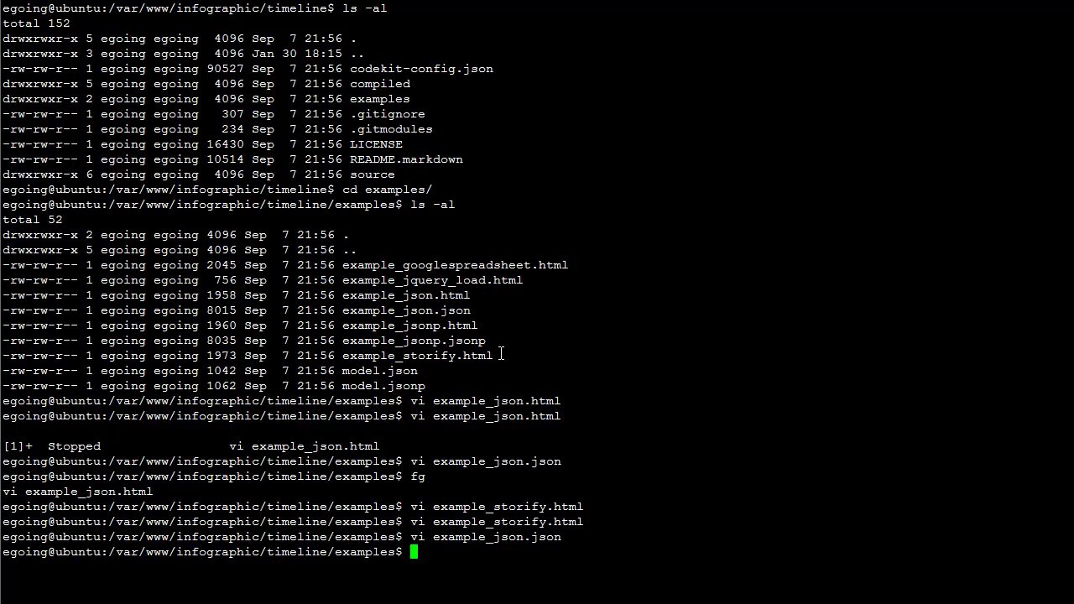
Open example_storify.html in vi and move to the timeline_config source URL line
text(vi example_st)
key(Tab)
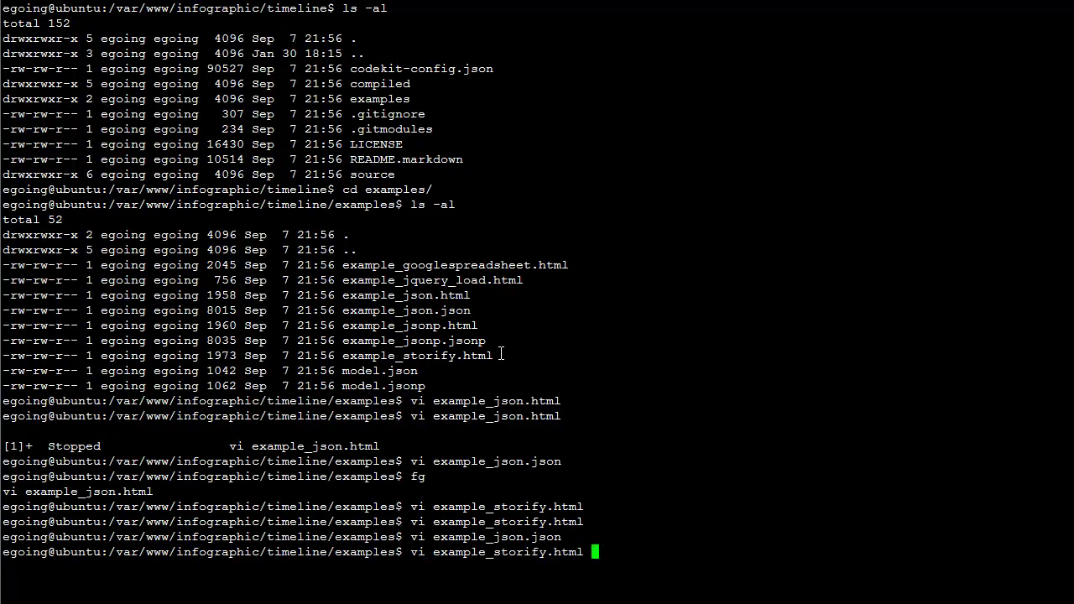
key(Return)
key(j)
key(j)
key(j)
key(j)
key(j)
key(j)
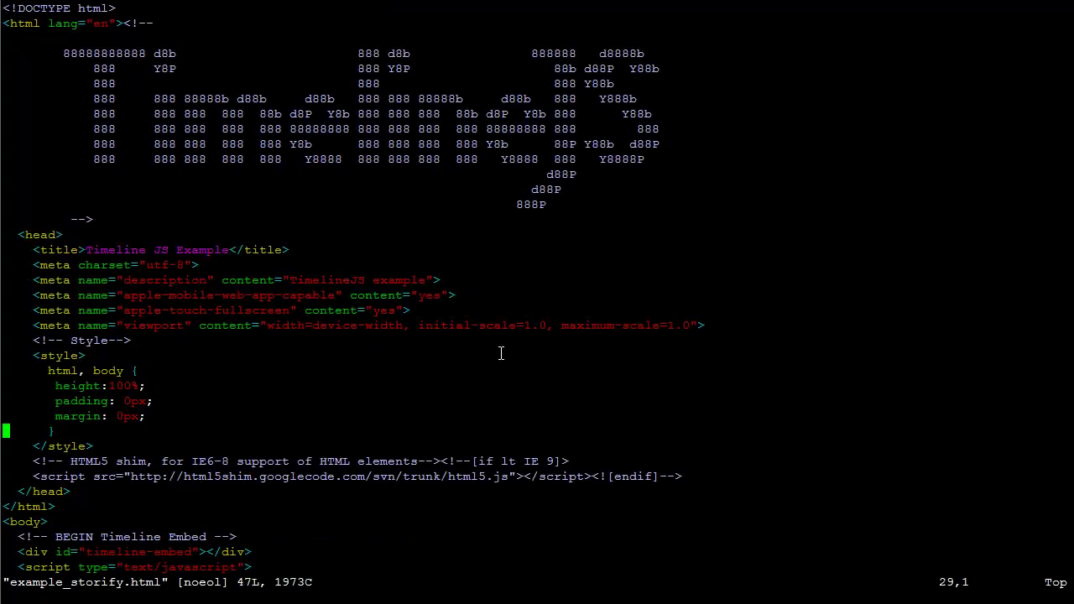
key(j)
key(j)
key(j)
key(j)
key(j)
key(j)
key(k)
key(k)
key(k)
key(k)
key(l)
key(l)
key(l)
key(l)
key(l)
key(l)
key(l)
key(k)
key(k)
key(k)
key(l)
key(l)
key(l)
key(l)
key(l)
key(l)
key(l)
key(l)
key(j)
key(j)
key(j)
key(h)
key(h)
key(h)
key(h)
key(h)
key(h)
key(h)
key(l)
key(l)
key(l)
key(l)
key(l)
key(l)
key(l)
key(l)
key(l)
key(h)
key(h)
key(h)
key(h)
key(l)
key(l)
key(l)
key(l)
key(l)
key(l)
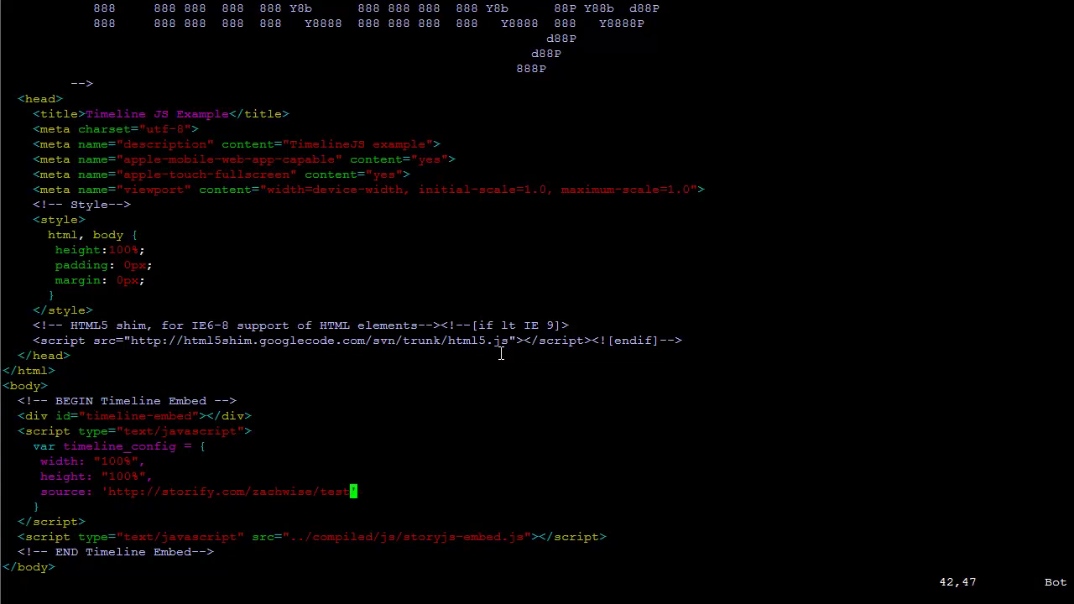
Copy the Storify source URL and paste it into a new Chrome tab's address bar
drag(108, 492, 351, 492)
key(ctrl+c)
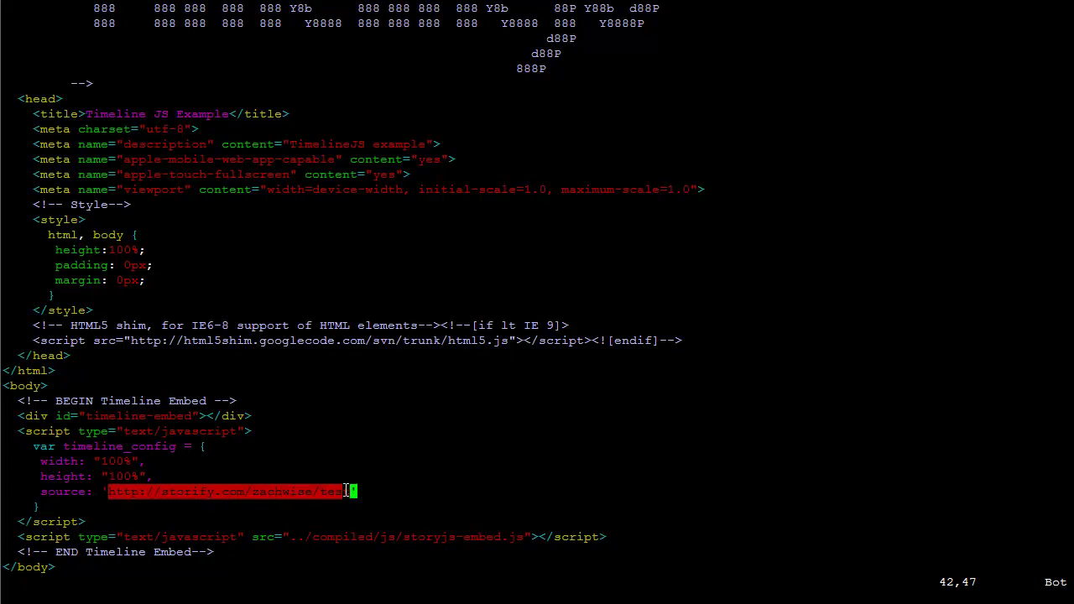
right_click(274, 495)
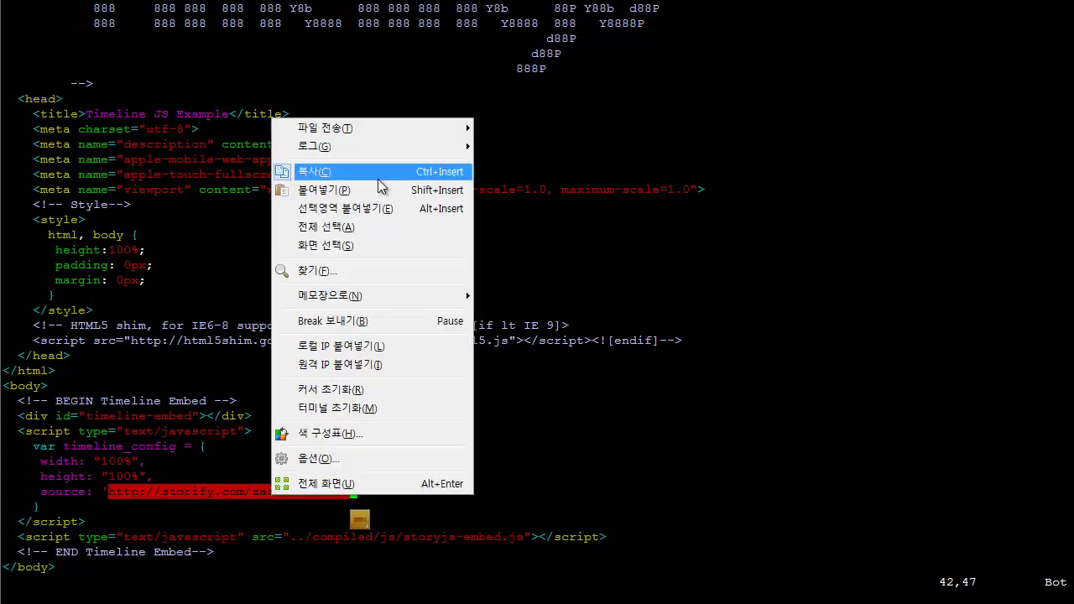
click(378, 181)
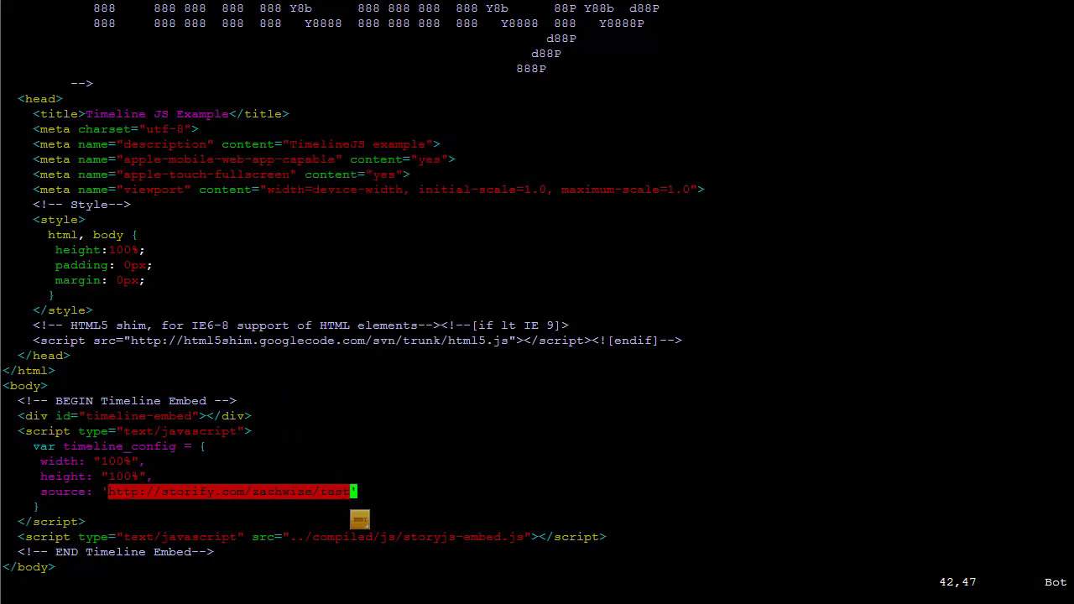
key(alt+Tab)
key(ctrl+t)
key(ctrl+v)
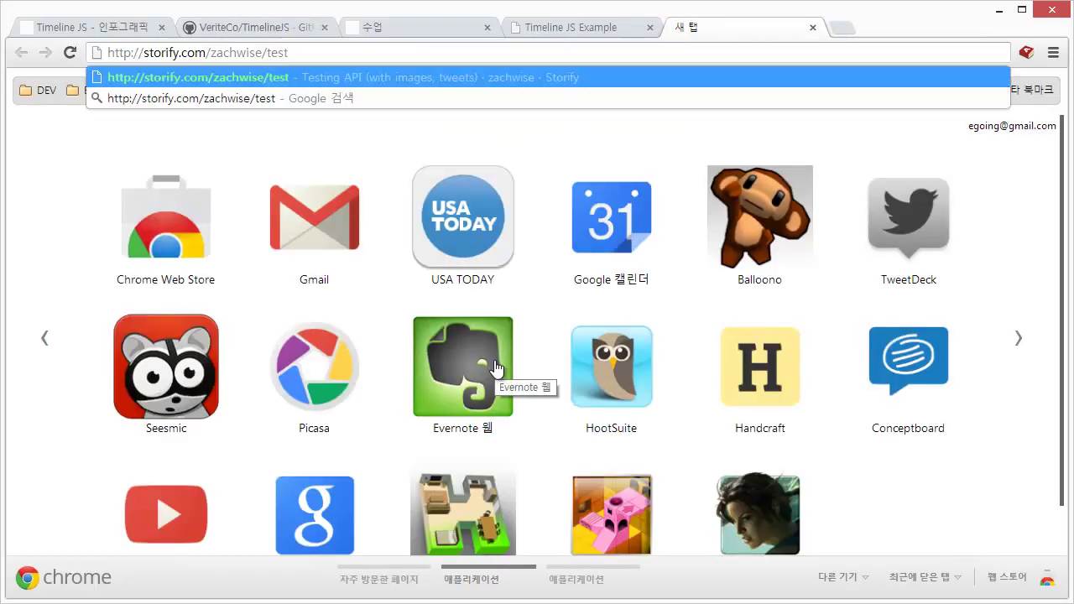
Load the Storify 'Testing API' story from the pasted URL
key(Return)
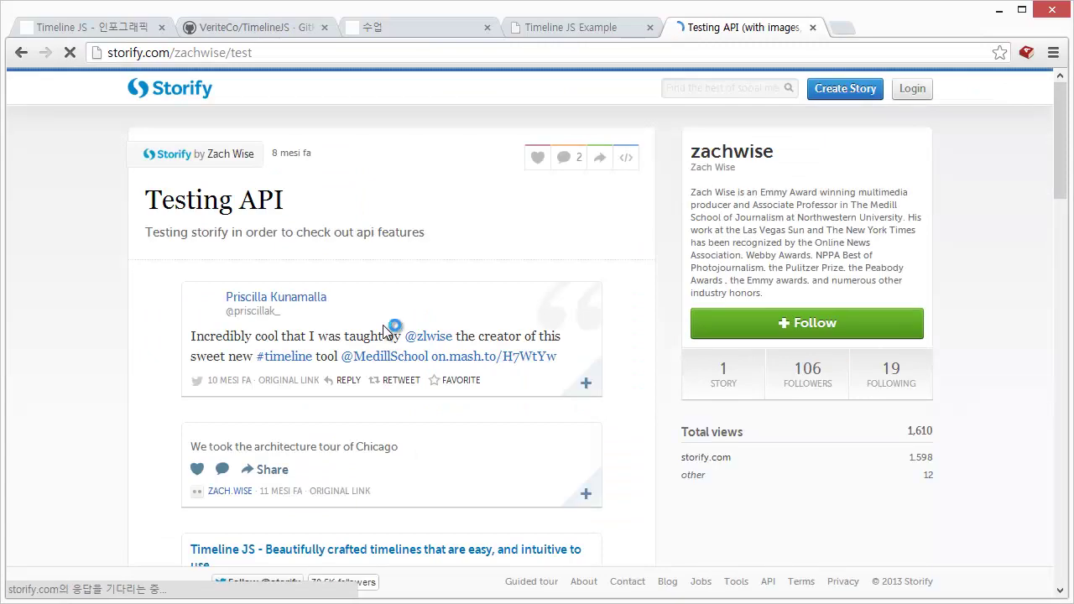
scroll(267, 184, down, 1)
scroll(223, 232, up, 1)
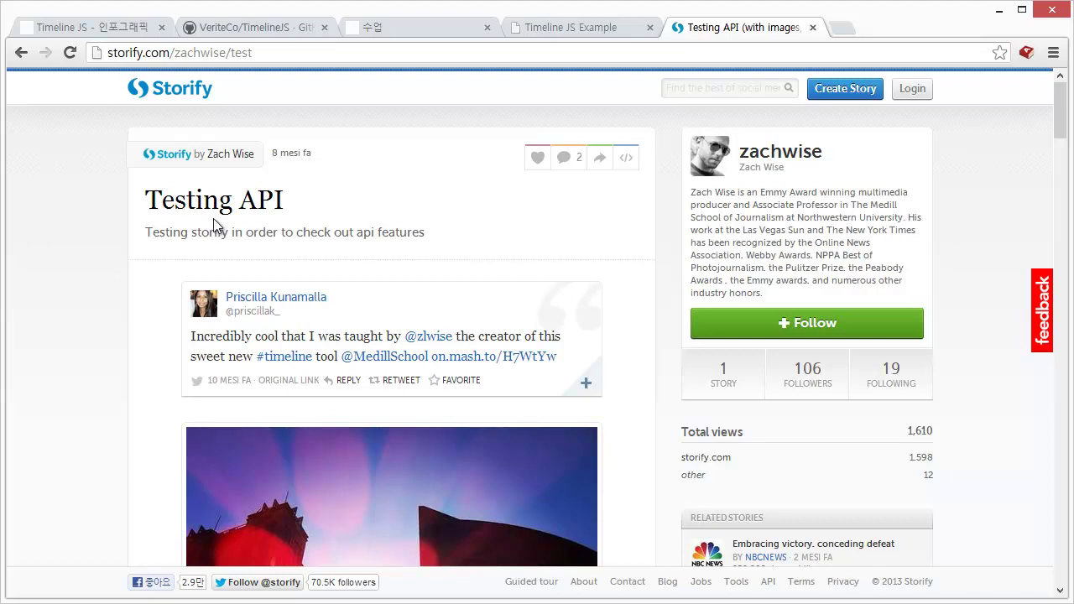
Scroll through the story's posts, select its address, then go back to vi
scroll(340, 210, down, 2)
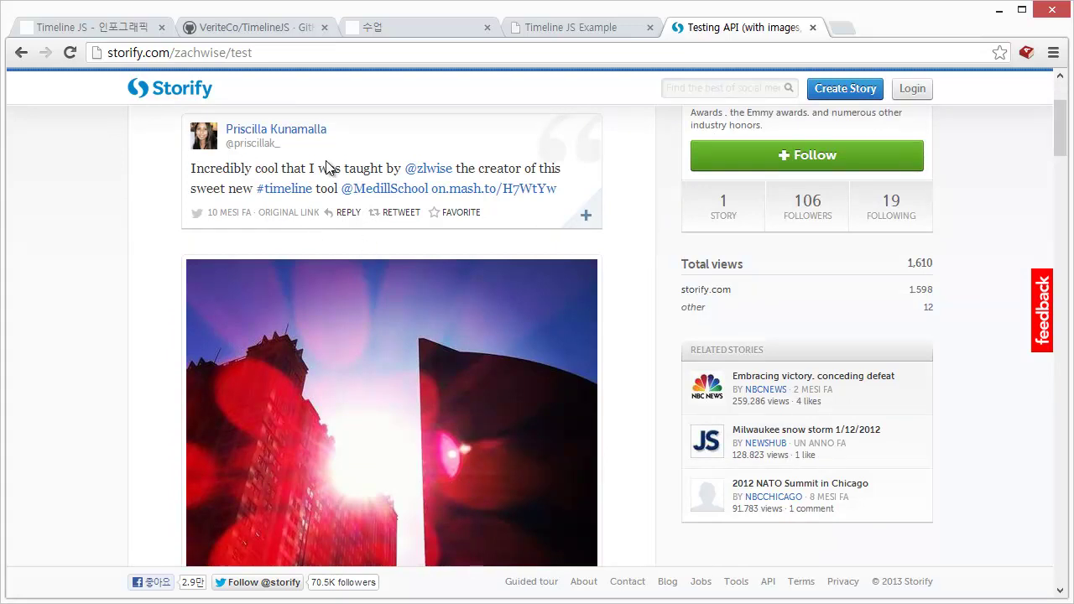
scroll(367, 251, down, 1)
scroll(365, 370, down, 3)
scroll(365, 376, down, 3)
scroll(362, 369, down, 4)
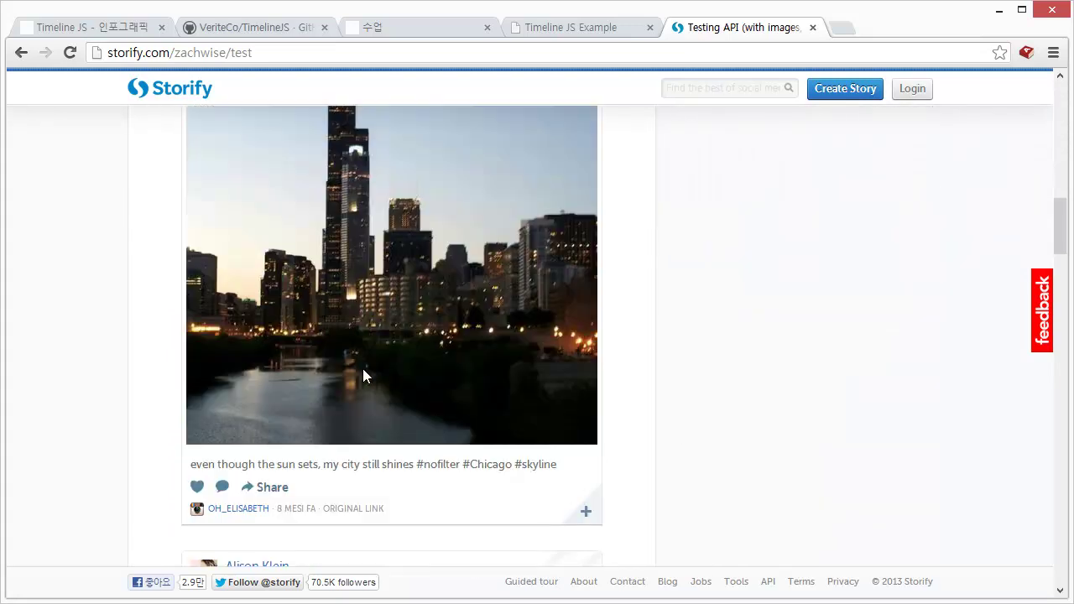
scroll(362, 370, down, 4)
scroll(362, 369, down, 3)
scroll(363, 369, down, 3)
scroll(362, 369, up, 5)
scroll(363, 369, up, 5)
scroll(363, 369, up, 5)
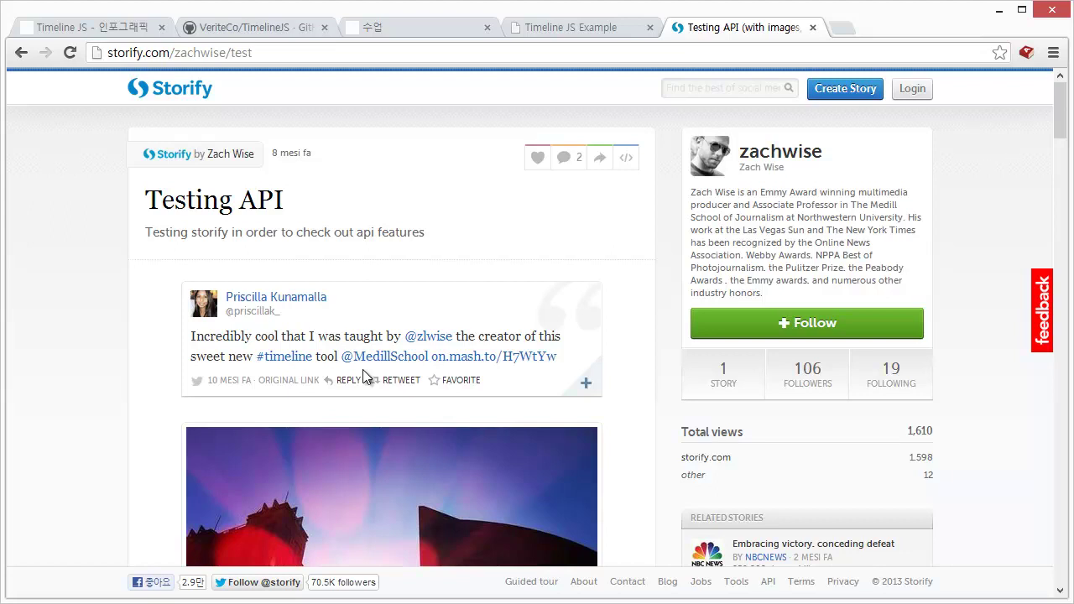
scroll(414, 290, down, 5)
scroll(414, 286, up, 5)
scroll(410, 330, down, 2)
scroll(412, 420, down, 2)
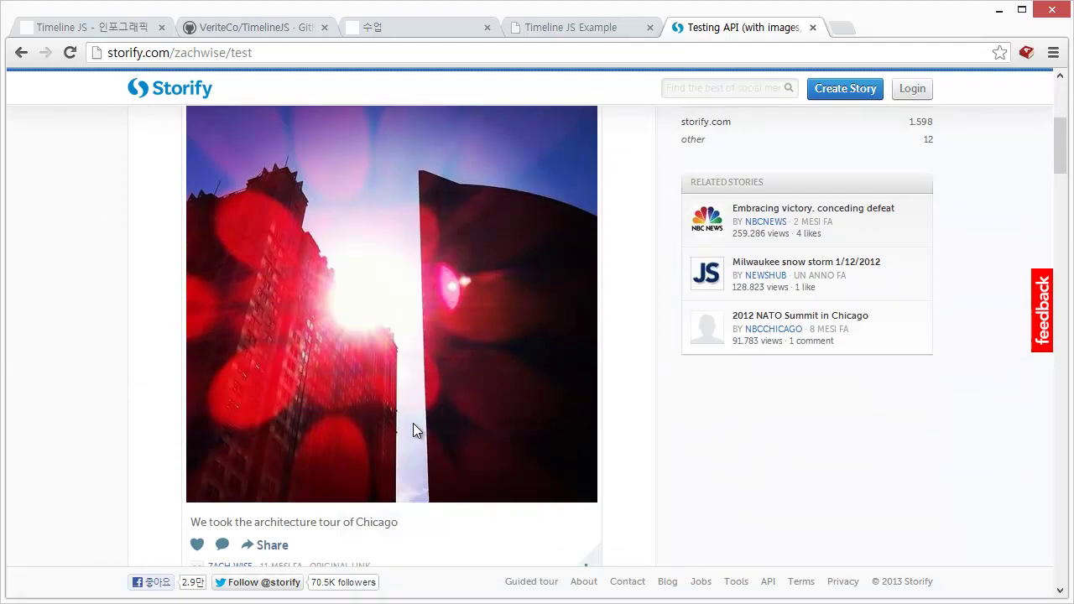
click(324, 53)
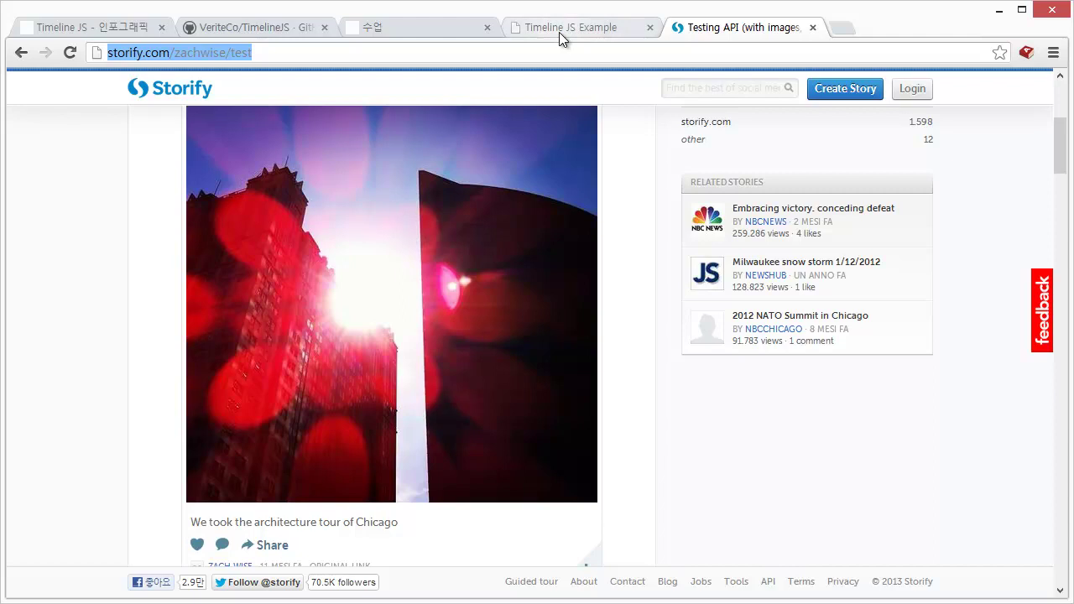
key(alt+Tab)
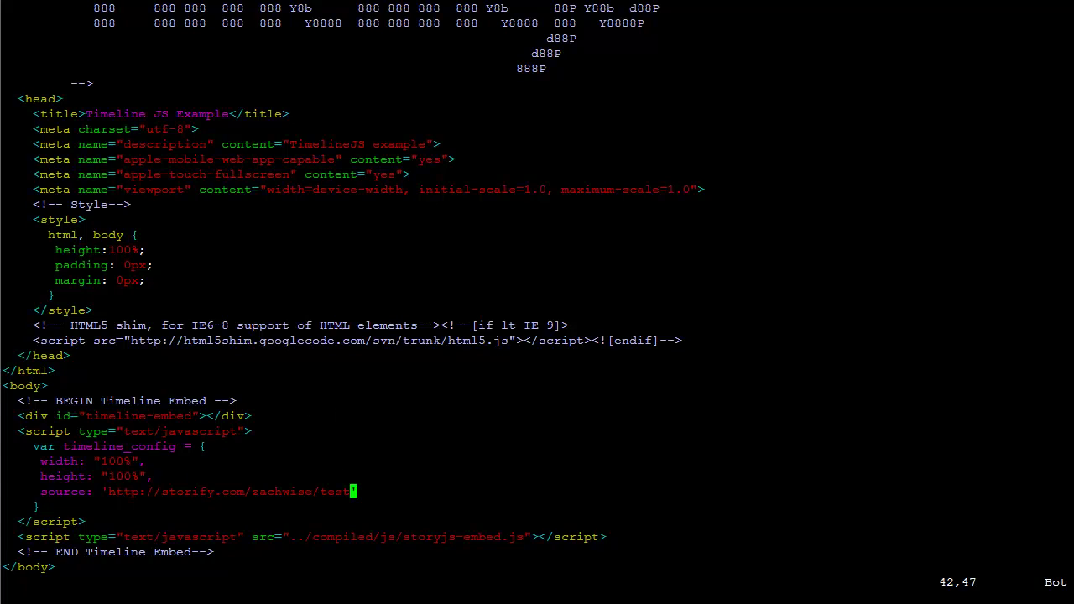
In the Timeline JS Example tab, change example_json.html to example_storify.html in the address and load it
key(alt+Tab)
click(622, 25)
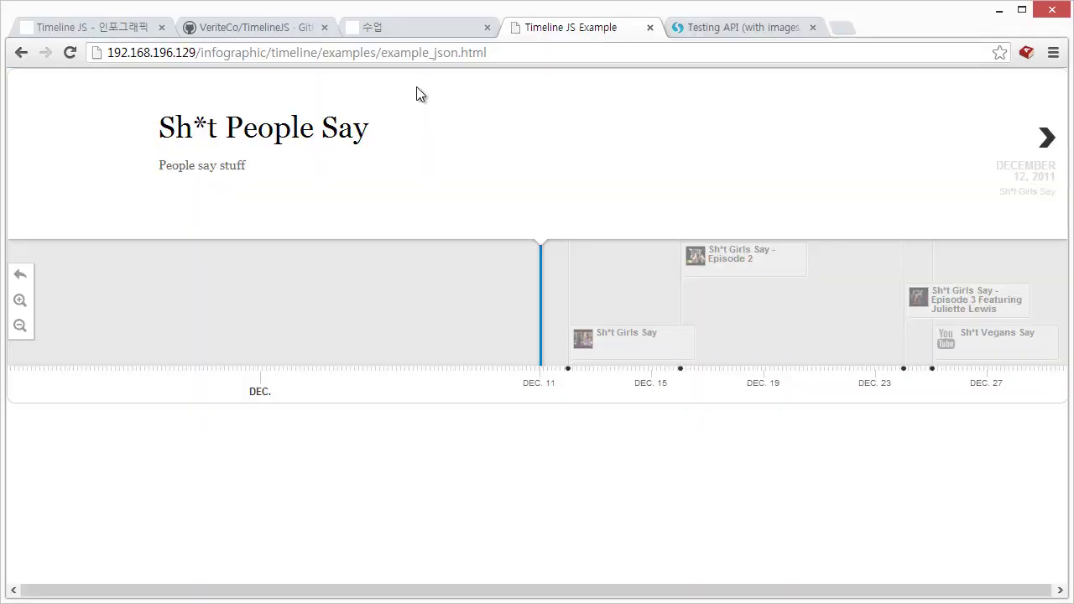
click(386, 52)
drag(383, 52, 669, 46)
text(example_json)
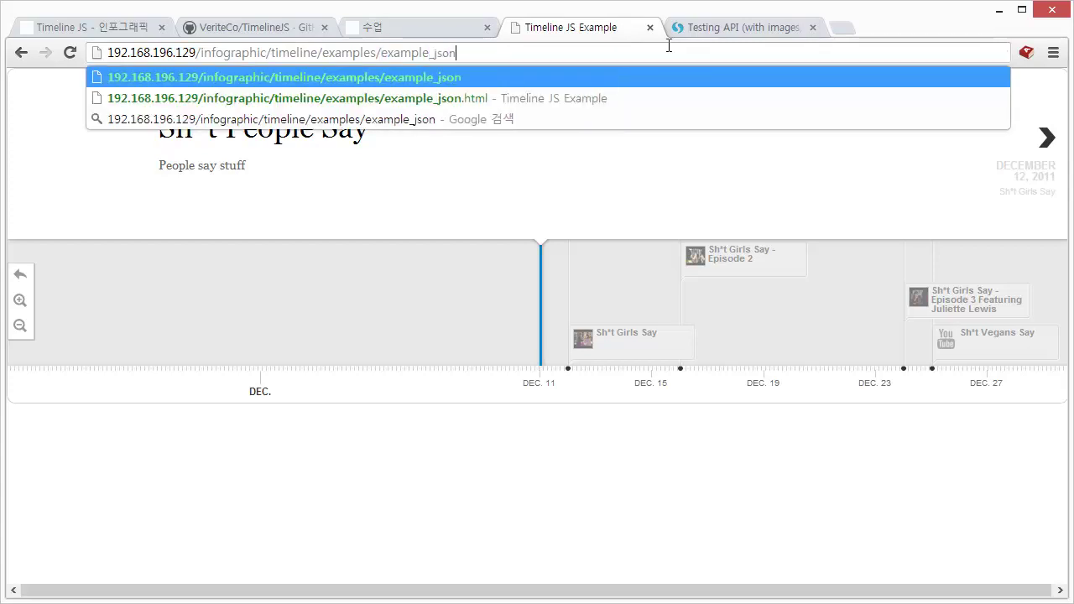
key(BackSpace)
key(BackSpace)
key(BackSpace)
key(BackSpace)
text(sto)
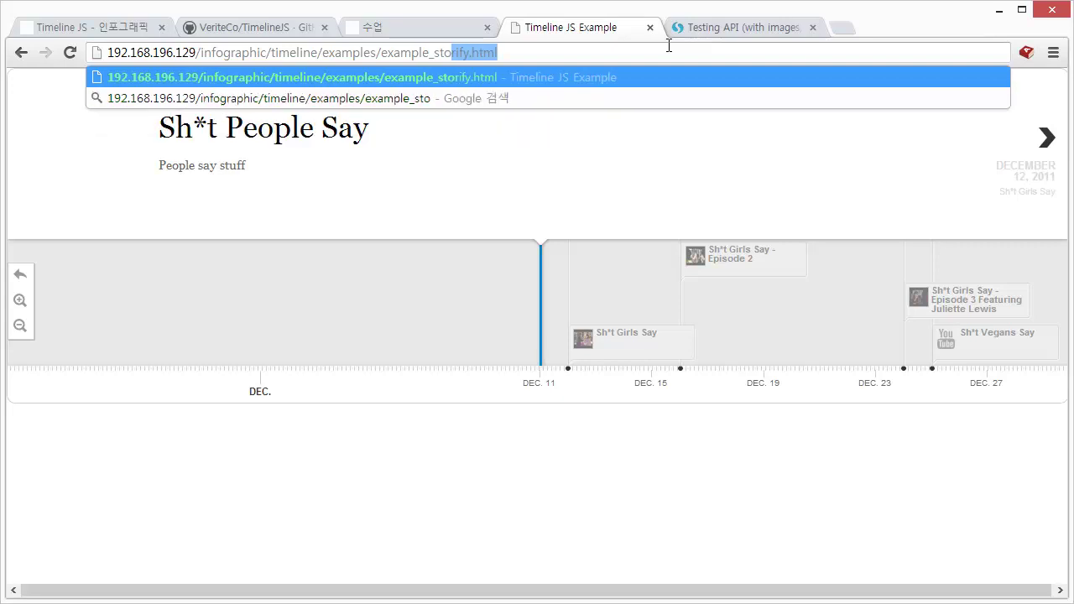
key(Return)
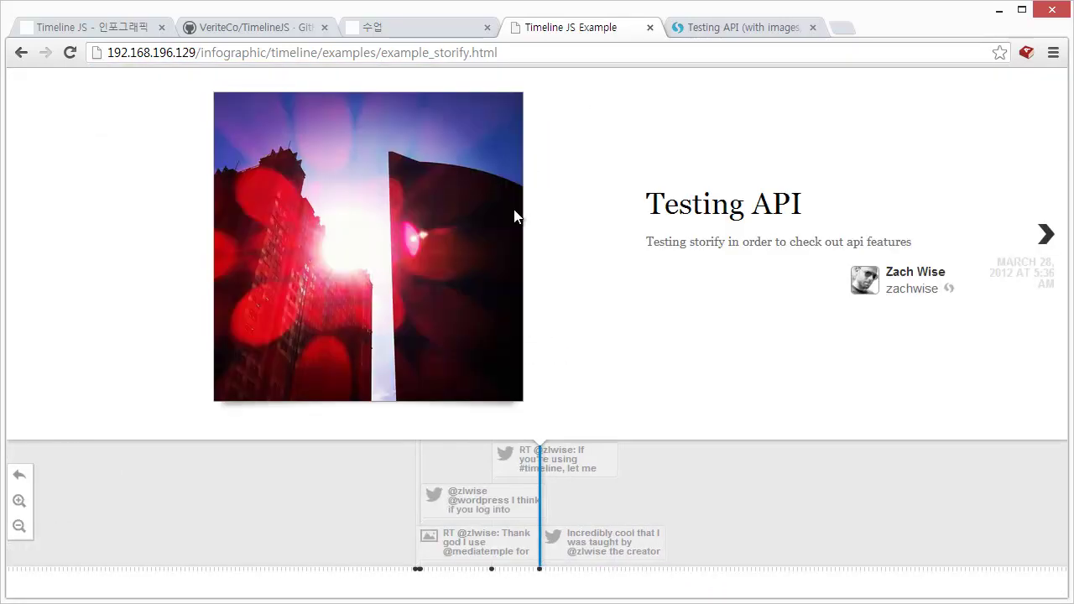
Look over the Storify story's posts to compare them with the timeline
click(510, 53)
click(553, 263)
click(758, 27)
scroll(422, 225, up, 4)
scroll(421, 225, down, 2)
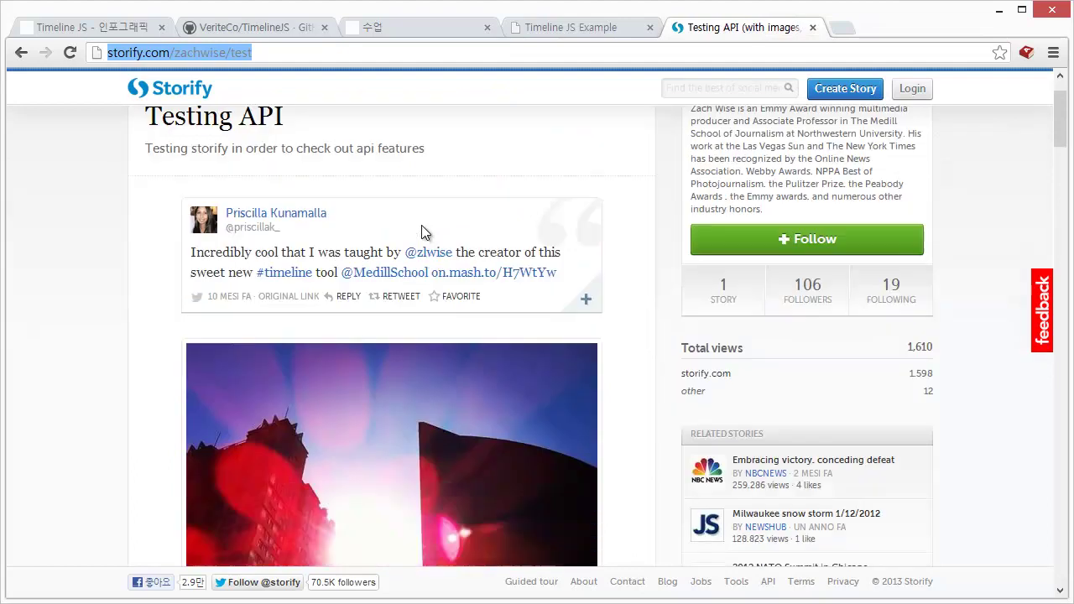
scroll(427, 241, down, 2)
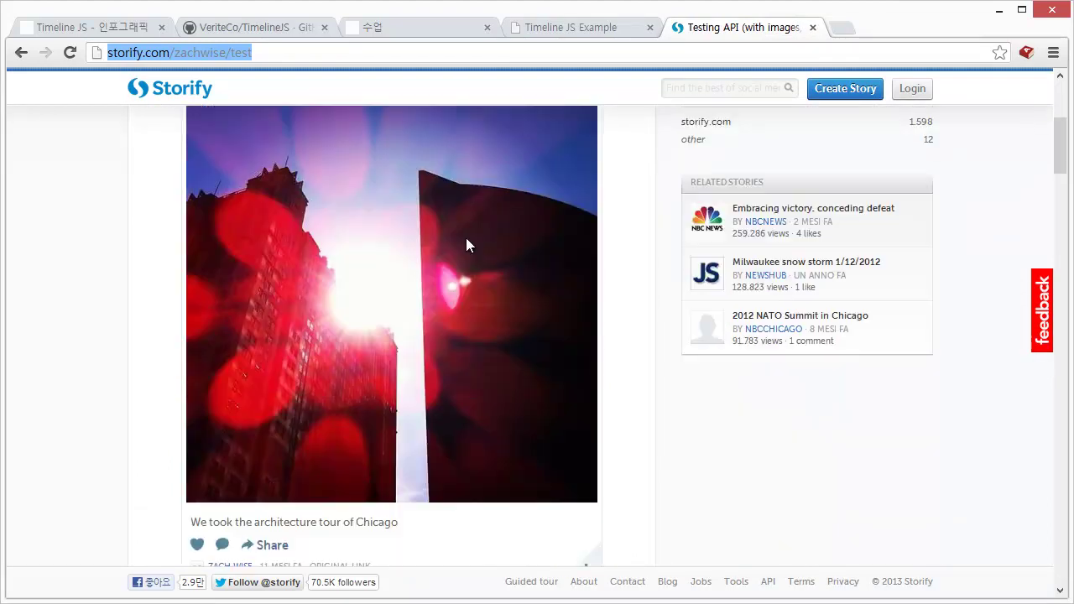
scroll(466, 241, down, 4)
scroll(483, 244, down, 5)
scroll(484, 243, up, 5)
scroll(484, 244, up, 4)
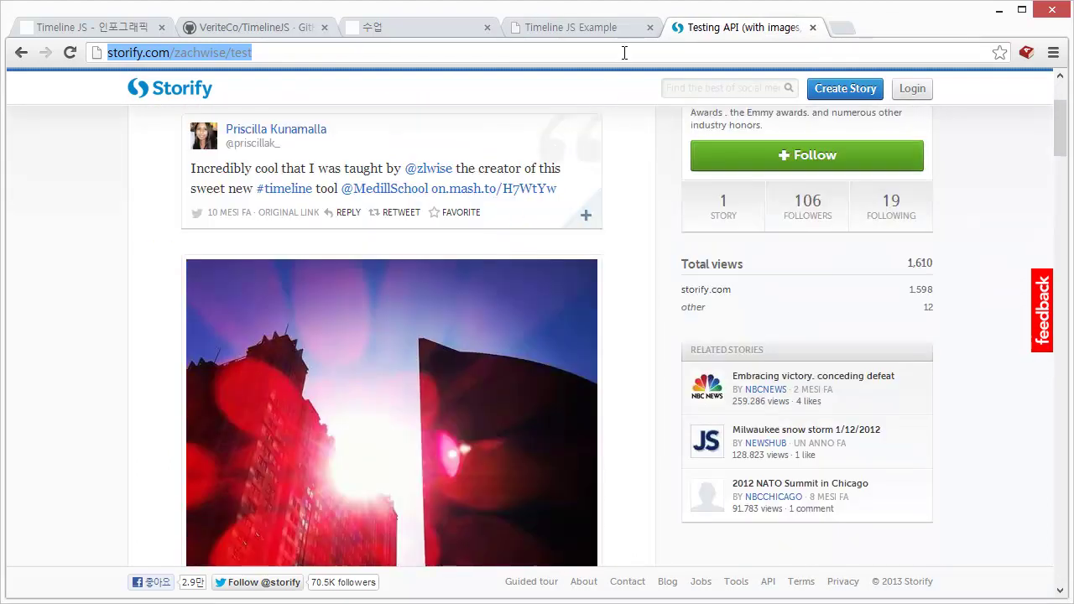
Zoom the timeline out and go to the architecture tour, then 'Fun with shadows and light with Finn'
click(592, 27)
click(20, 528)
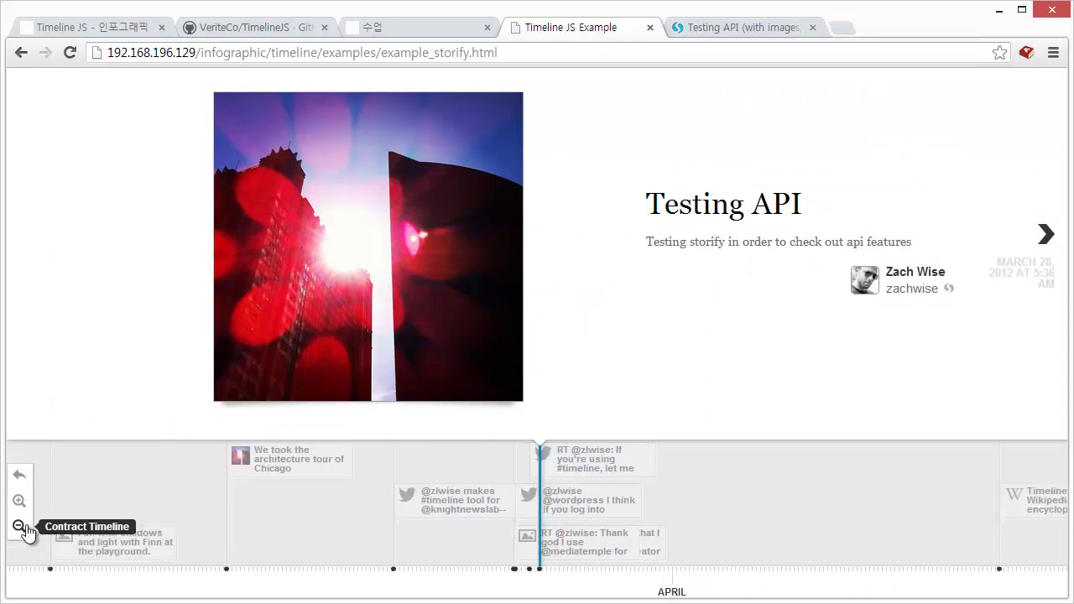
click(289, 474)
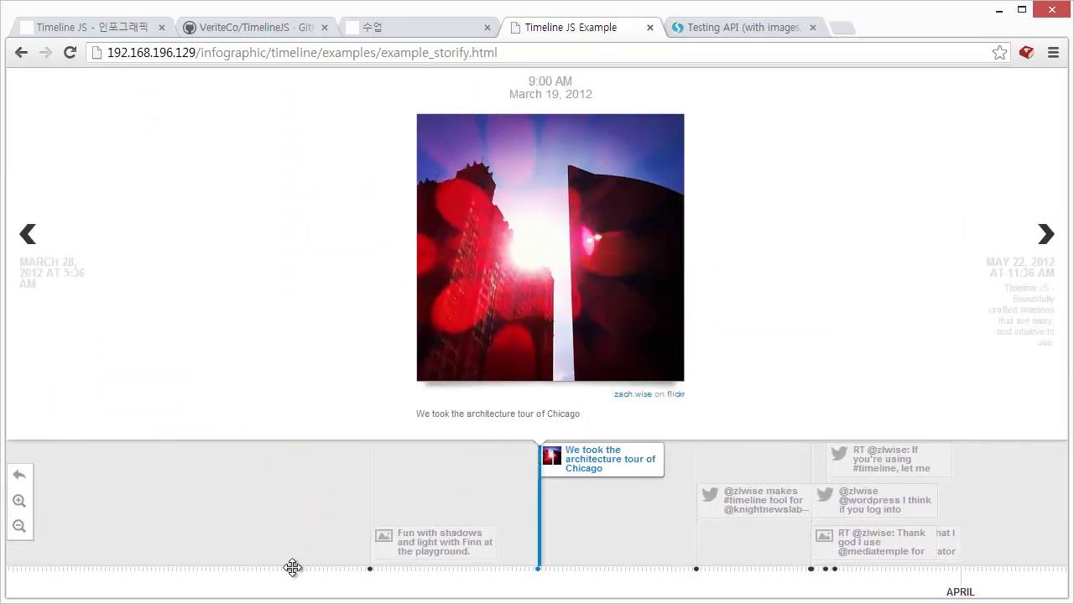
click(448, 547)
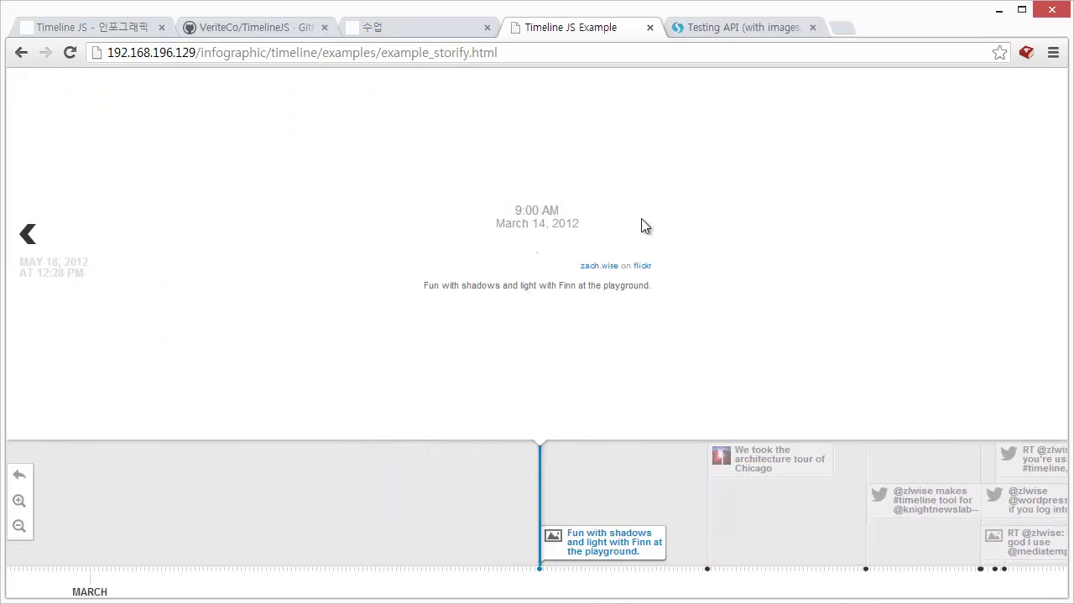
Scroll through the Storify story again to compare, then return to the timeline
click(714, 30)
scroll(357, 356, down, 5)
scroll(357, 358, down, 5)
scroll(384, 319, down, 5)
scroll(391, 335, down, 5)
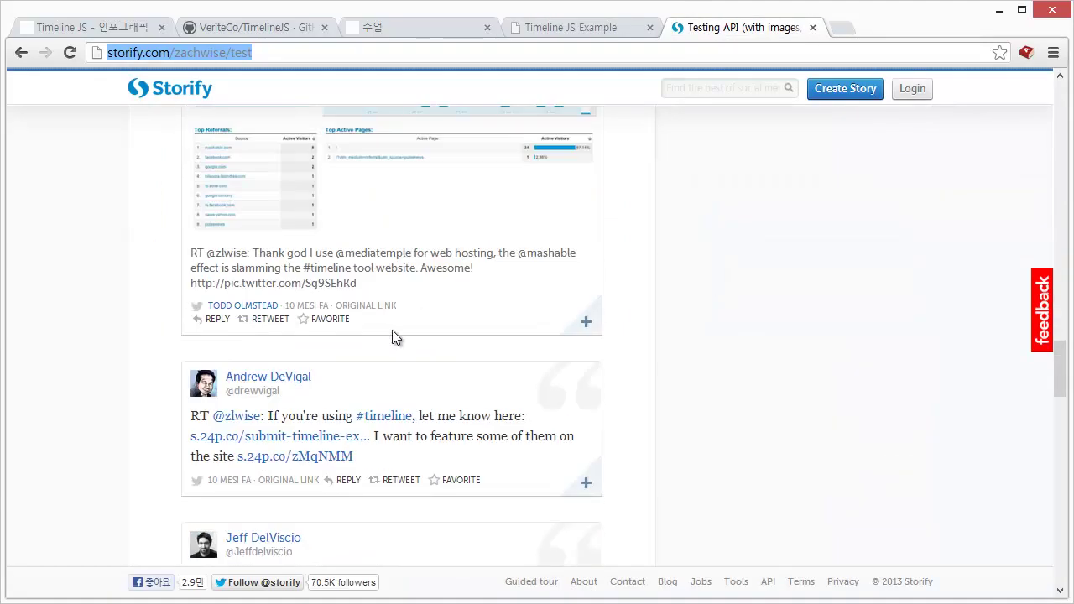
scroll(394, 338, down, 5)
click(579, 25)
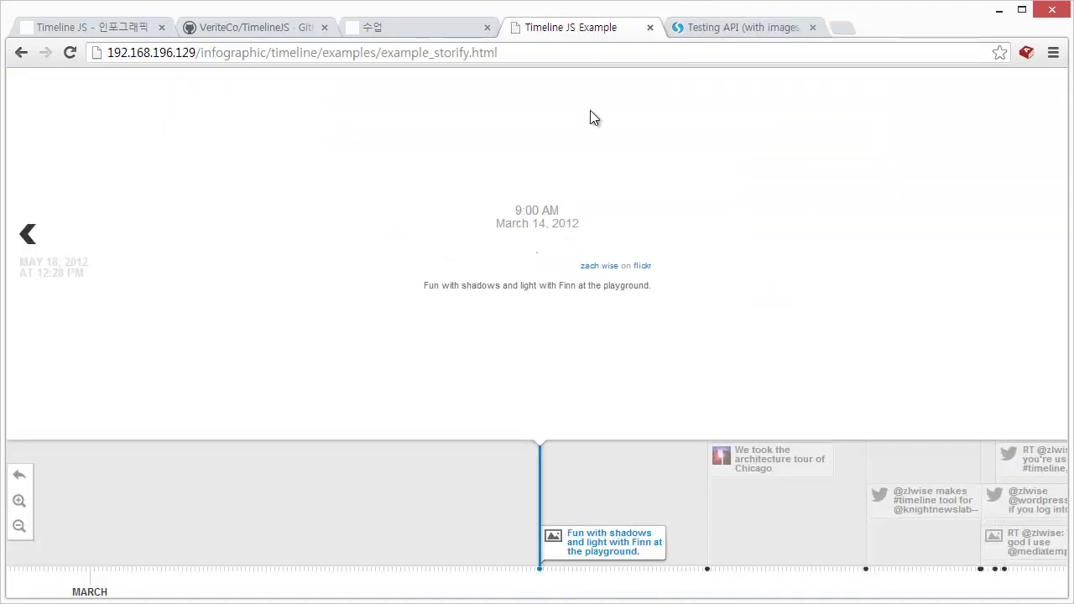